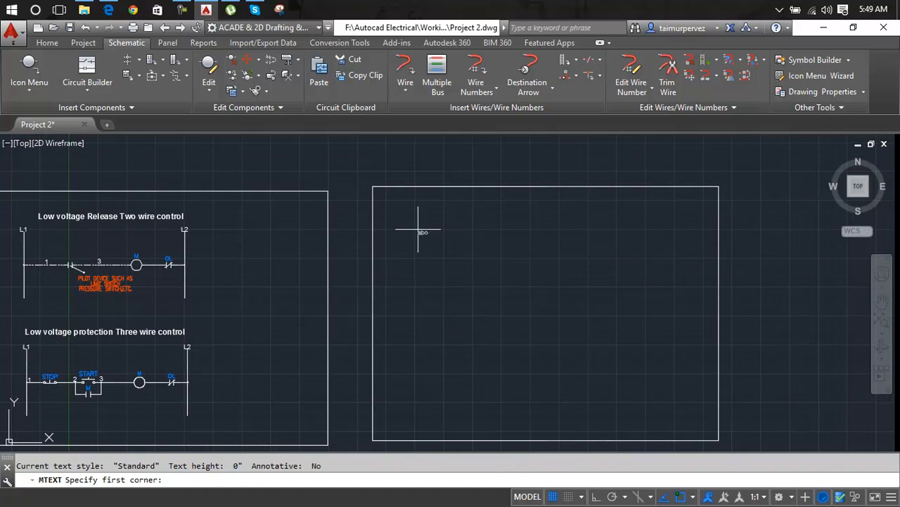
- Add the multiline text "Low voltage release two wire control" near the top of the empty frame with a text height of 1"
left_click(403, 223)
left_click(693, 295)
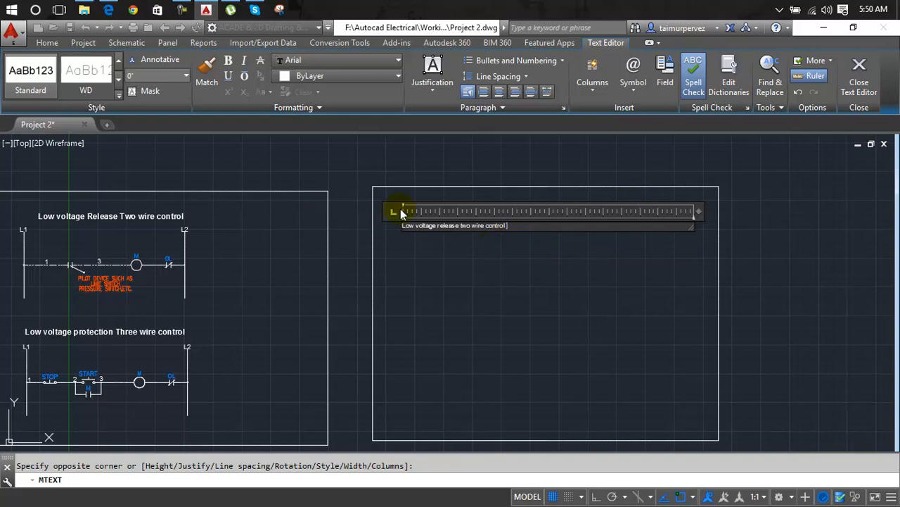
left_click_drag(515, 226, 399, 225)
left_click(158, 76)
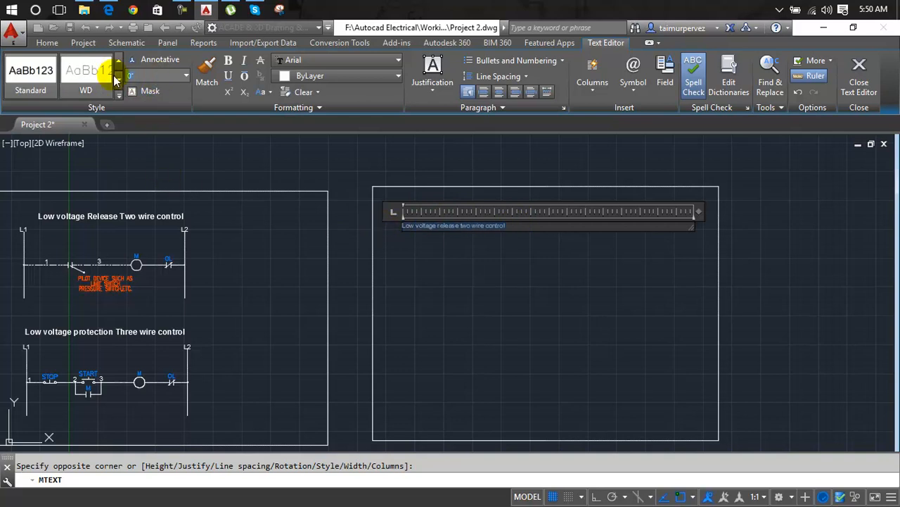
key("BackSpace")
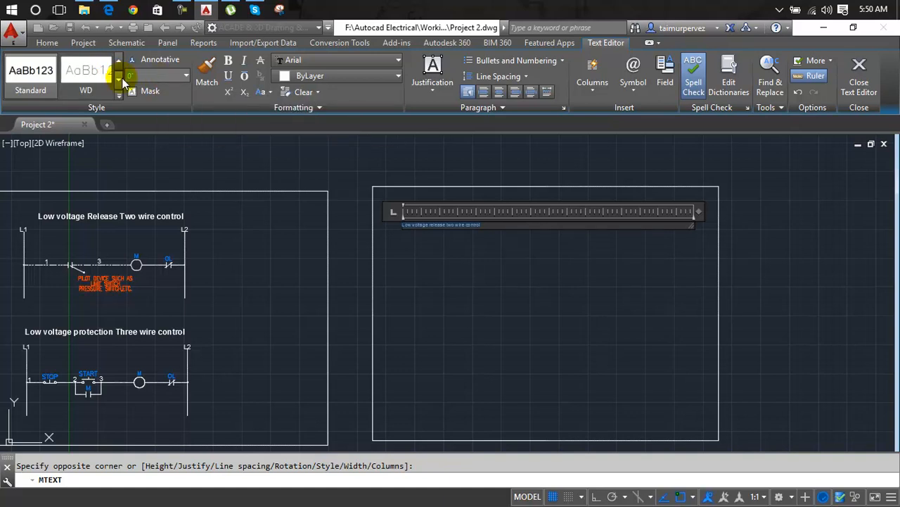
key("Return")
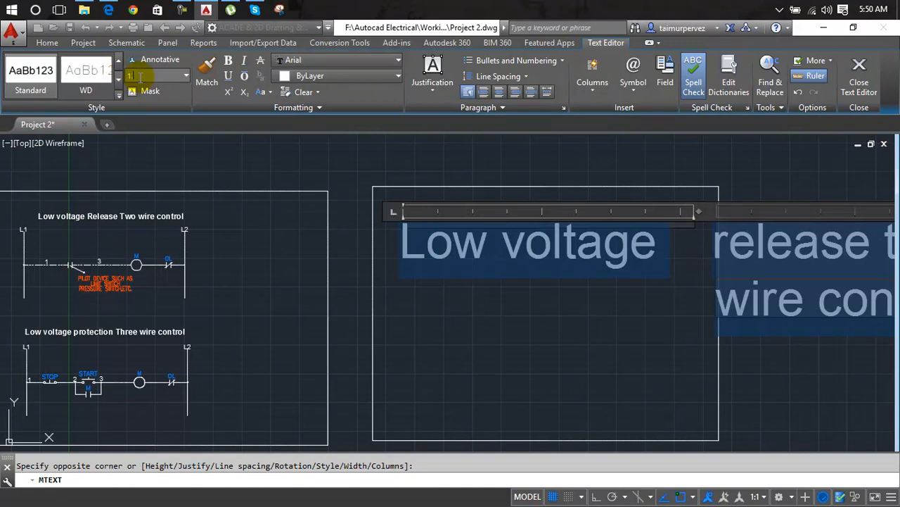
key("Return")
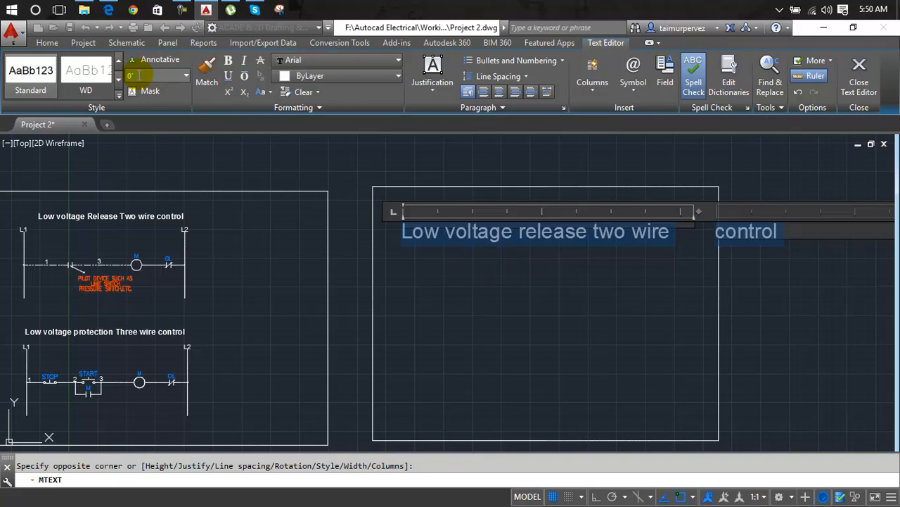
key("Return")
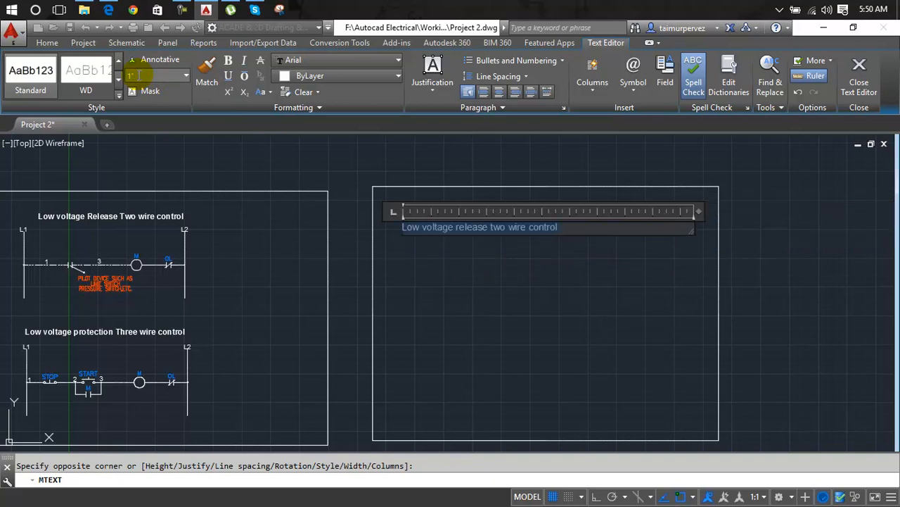
left_click(480, 317)
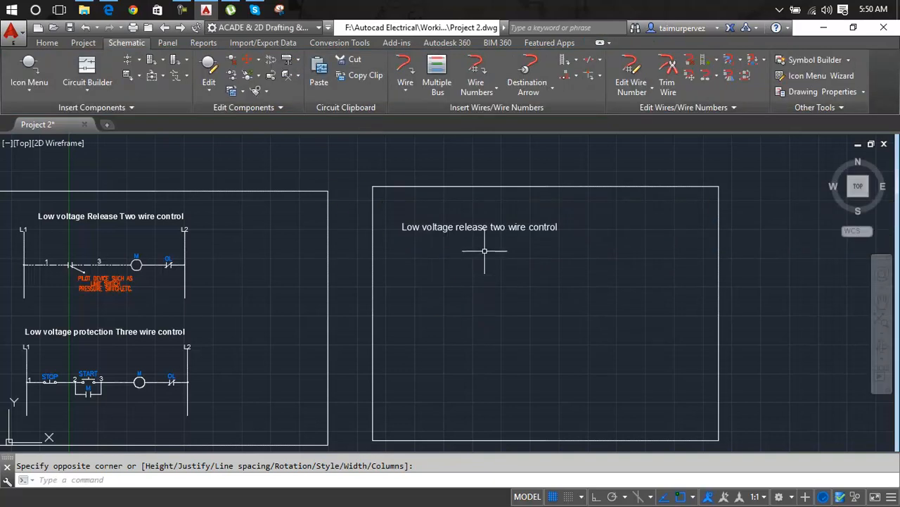
- Delete the "Low voltage release two wire control" text from the right-hand frame
scroll(480, 231, "up", 4)
scroll(480, 229, "down", 4)
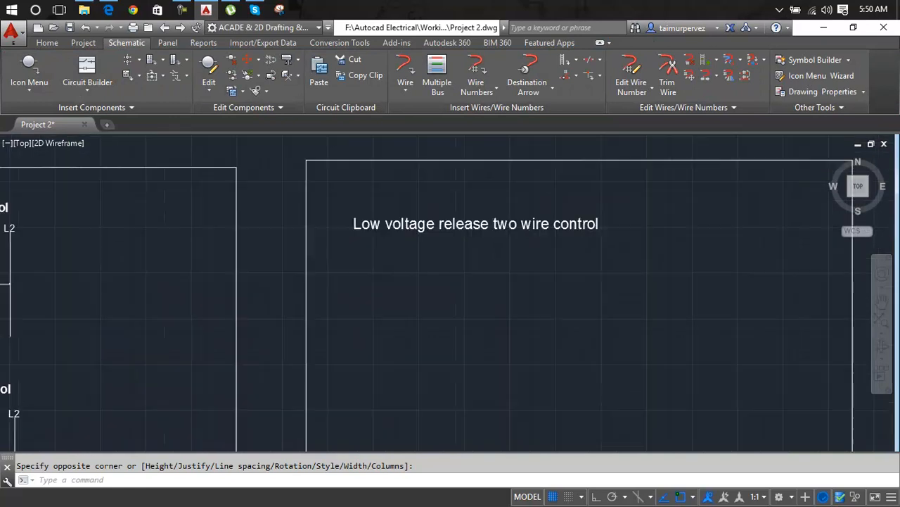
left_click(480, 229)
key("Delete")
scroll(481, 227, "down", 4)
middle_click_drag(485, 227, 516, 225)
type("mt")
key("Return")
left_click(491, 237)
left_click(587, 262)
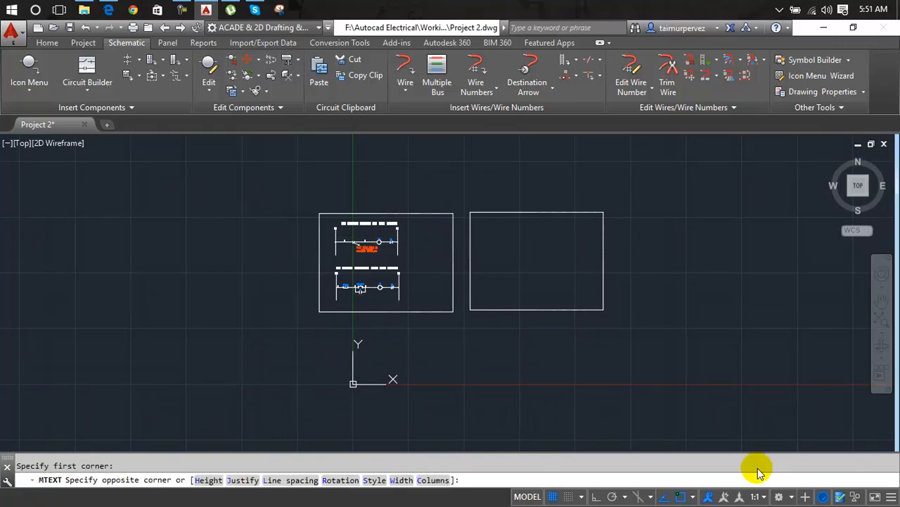
left_click(677, 429)
- Draw a vertical rail line with Ortho on, inside the upper-left part of the empty frame
scroll(402, 256, "up", 5)
middle_click_drag(398, 249, 217, 265)
scroll(62, 231, "up", 2)
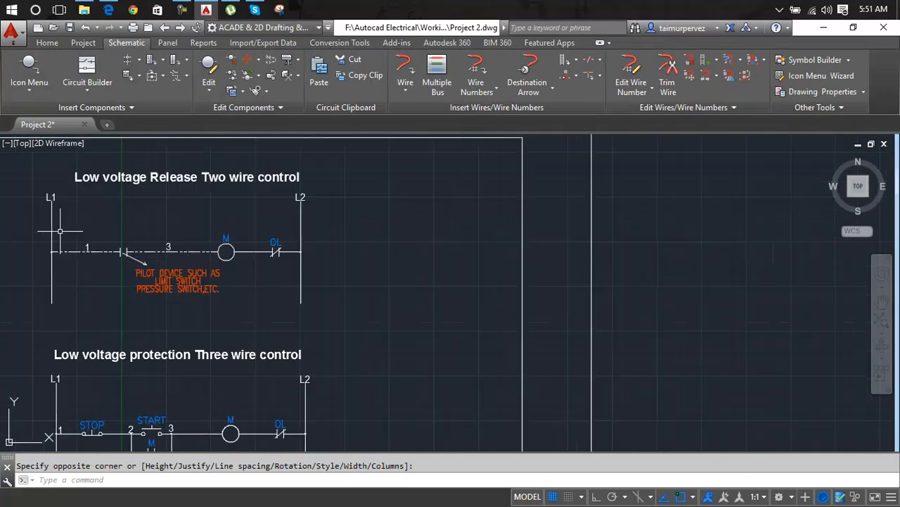
scroll(703, 247, "down", 2)
scroll(703, 247, "down", 2)
middle_click_drag(703, 246, 474, 216)
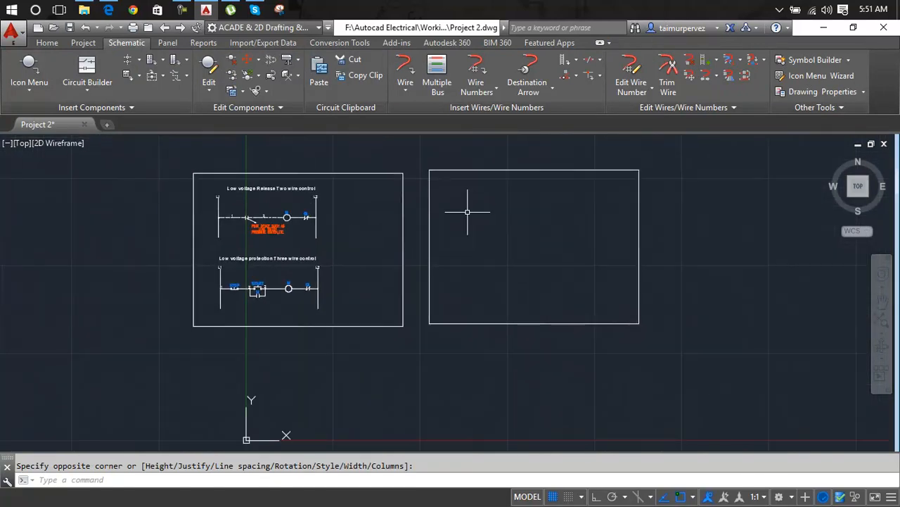
scroll(461, 205, "up", 2)
key("Escape")
type("l")
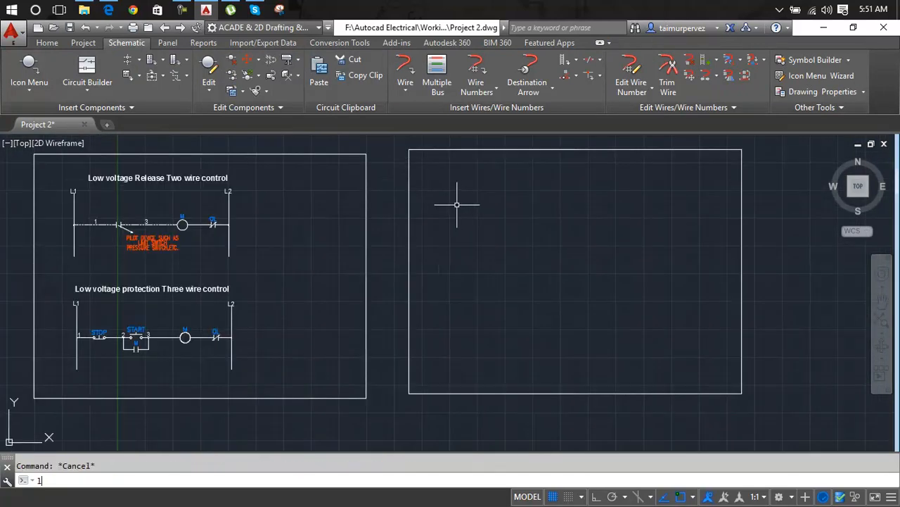
key("Return")
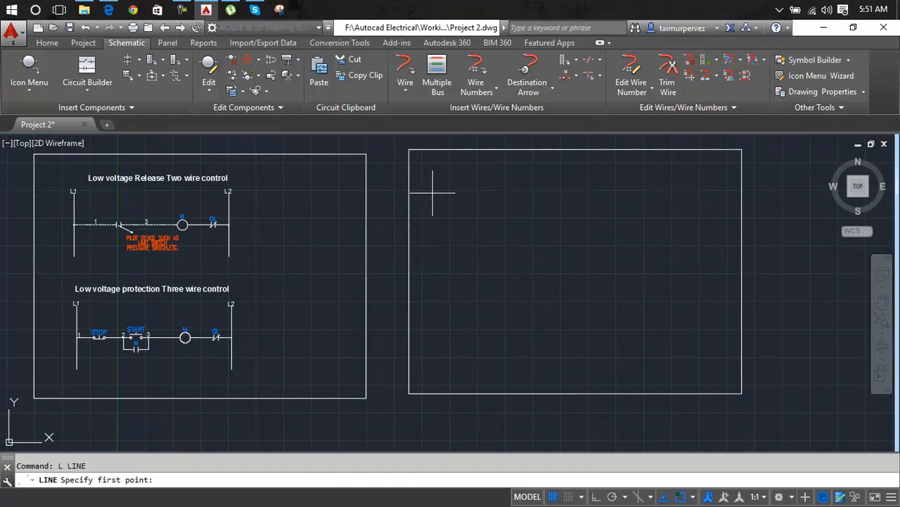
left_click(432, 193)
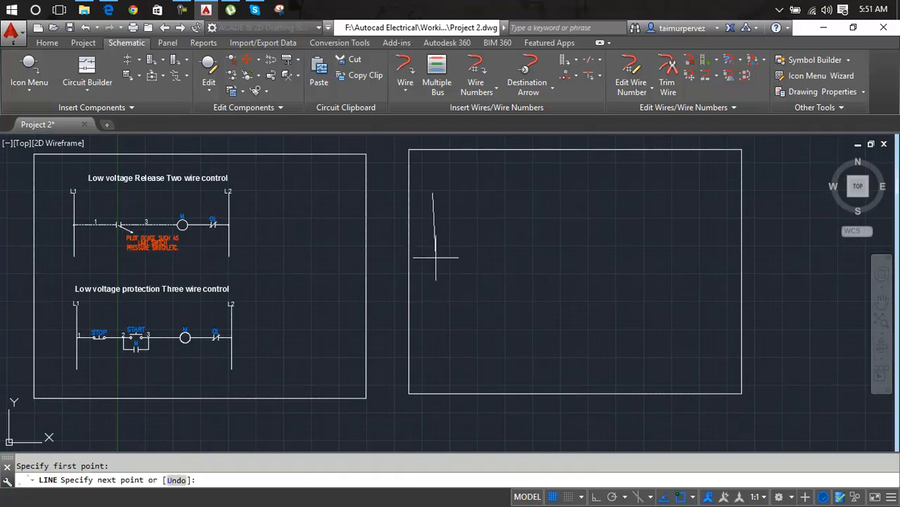
key("F8")
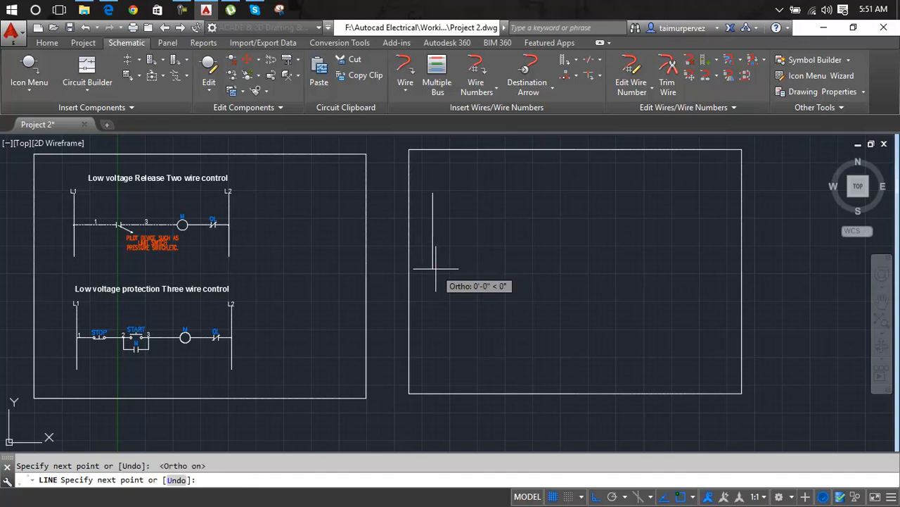
left_click(434, 269)
key("Return")
key("Escape")
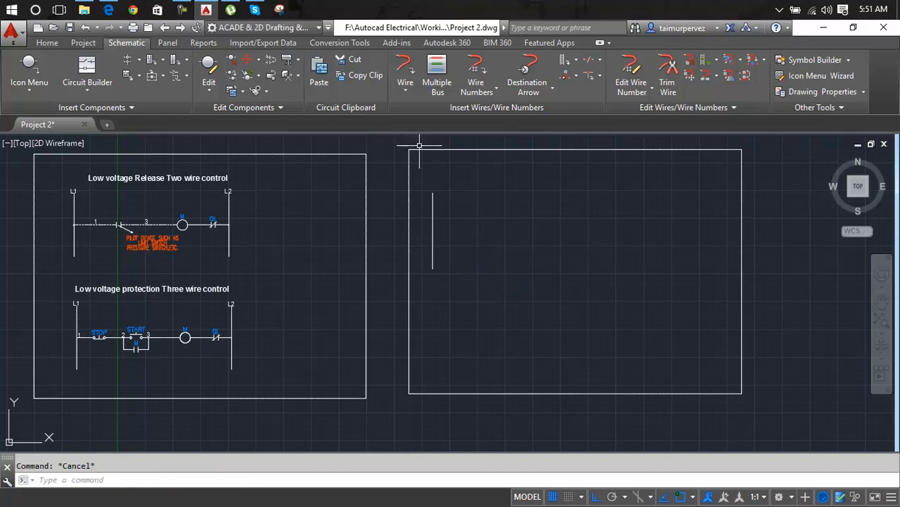
- Insert a horizontal wire running right from the middle of the vertical rail line
left_click(408, 76)
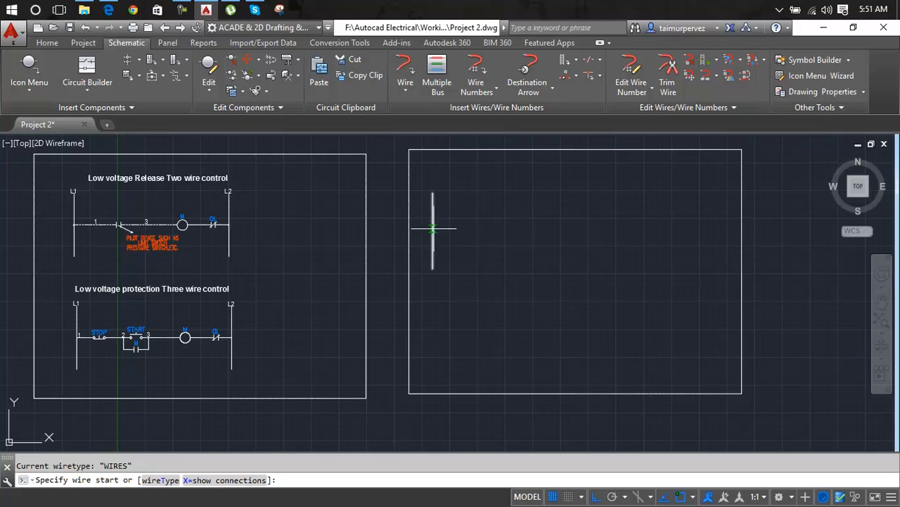
left_click(433, 234)
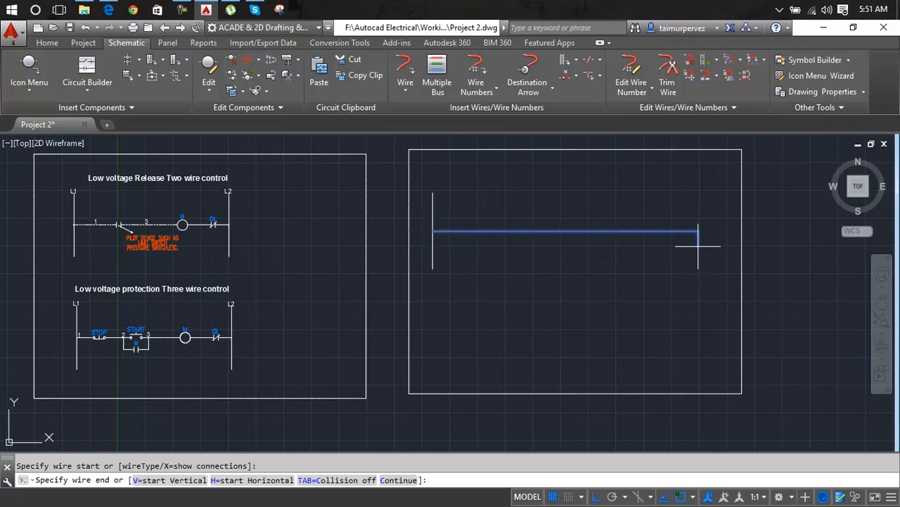
left_click(634, 234)
key("Escape")
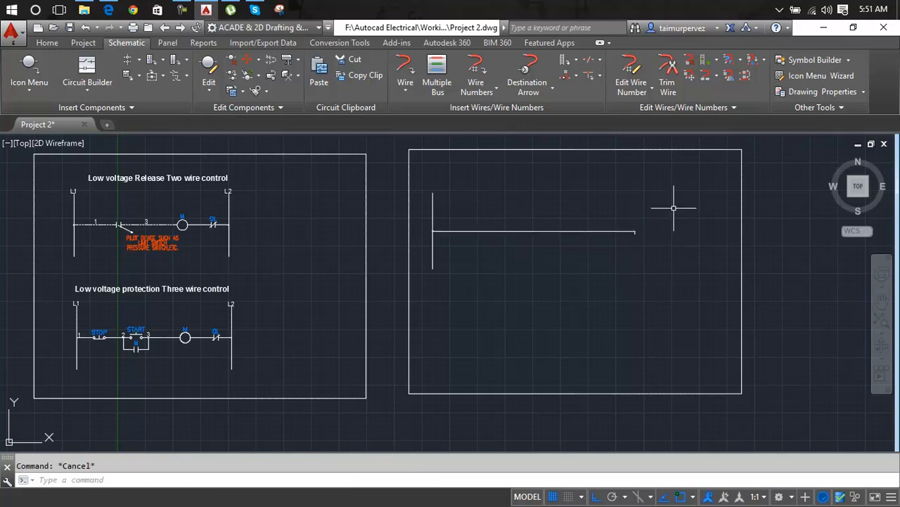
- Delete the short vertical stub at the free end of the horizontal wire
scroll(626, 244, "up", 5)
left_click(623, 251)
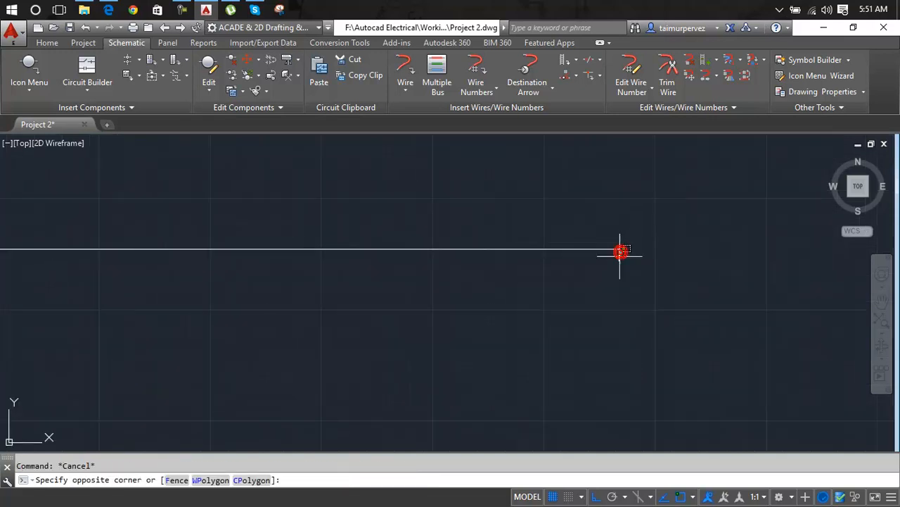
left_click(619, 255)
key("Delete")
scroll(617, 255, "down", 5)
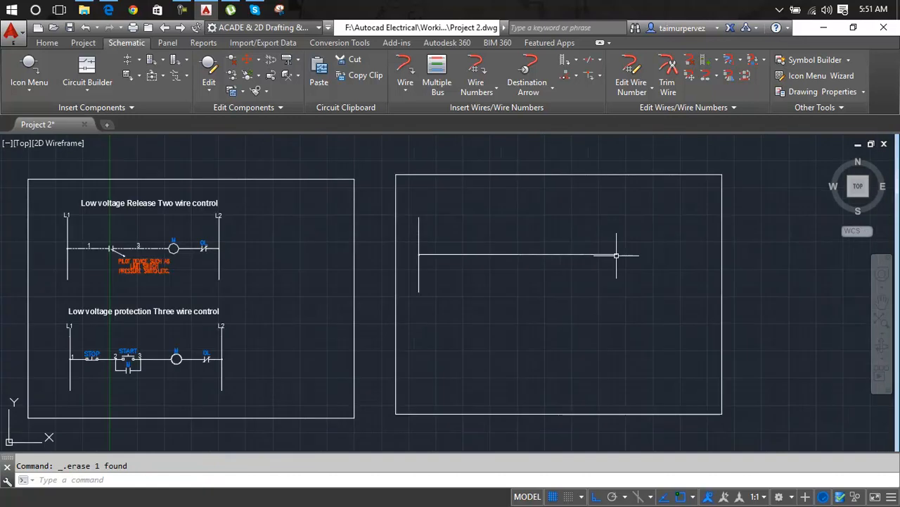
- Copy the vertical rail and its connection dot from the wire junction to the right end of the horizontal wire
key("Escape")
type("mp")
key("Return")
left_click(441, 230)
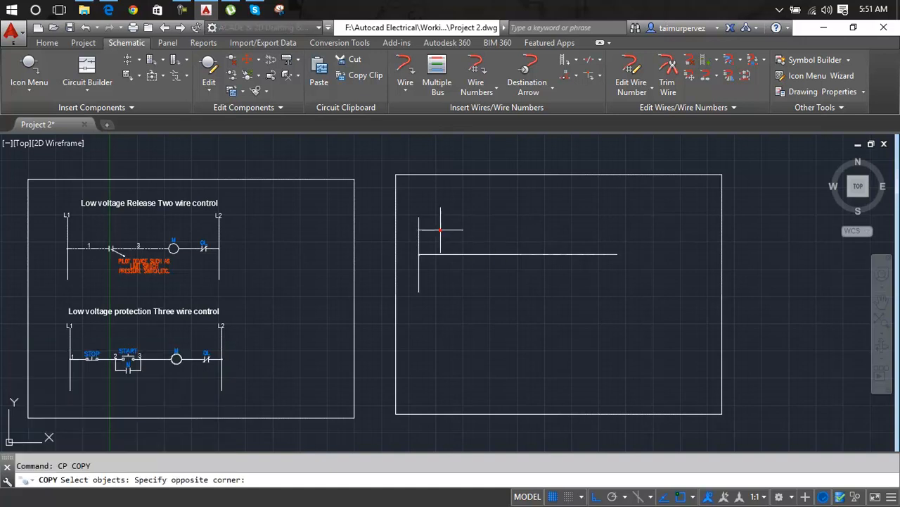
left_click(406, 237)
scroll(415, 256, "up", 5)
scroll(373, 190, "up", 2)
left_click(385, 203)
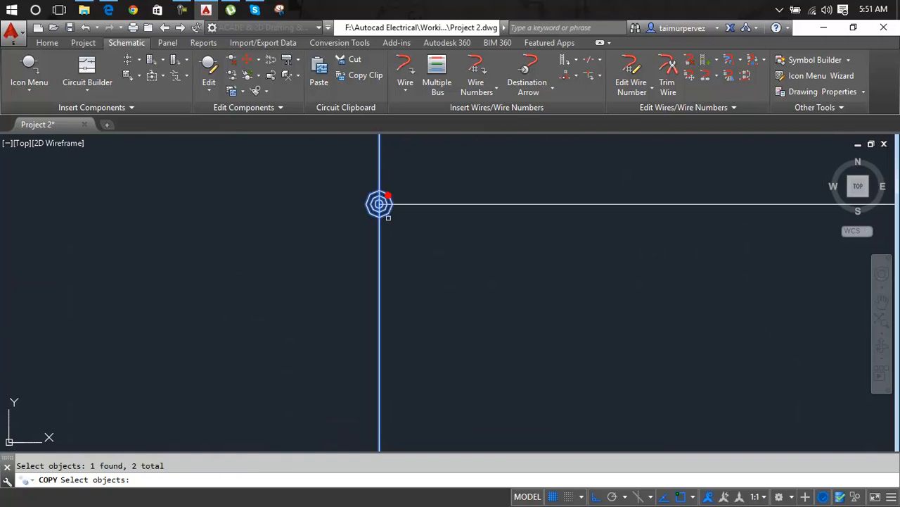
key("Return")
left_click(378, 204)
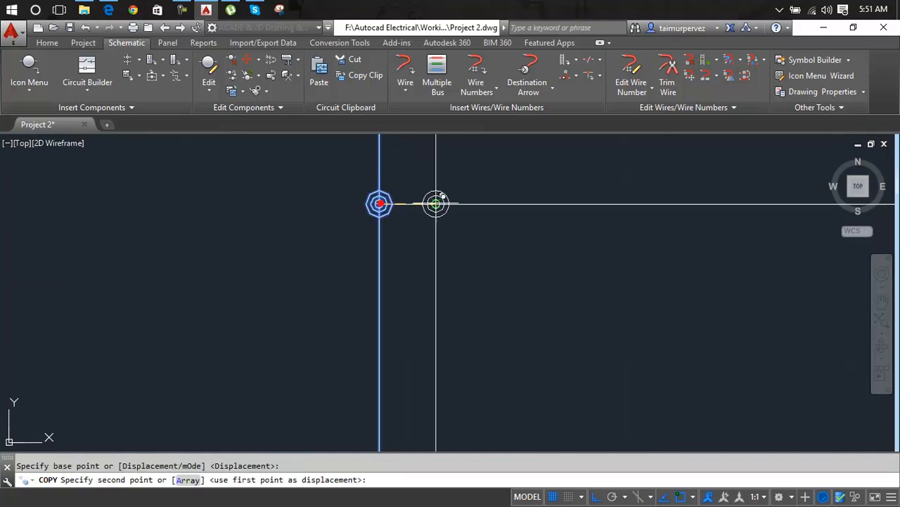
scroll(739, 227, "down", 5)
scroll(164, 267, "up", 5)
scroll(367, 264, "up", 3)
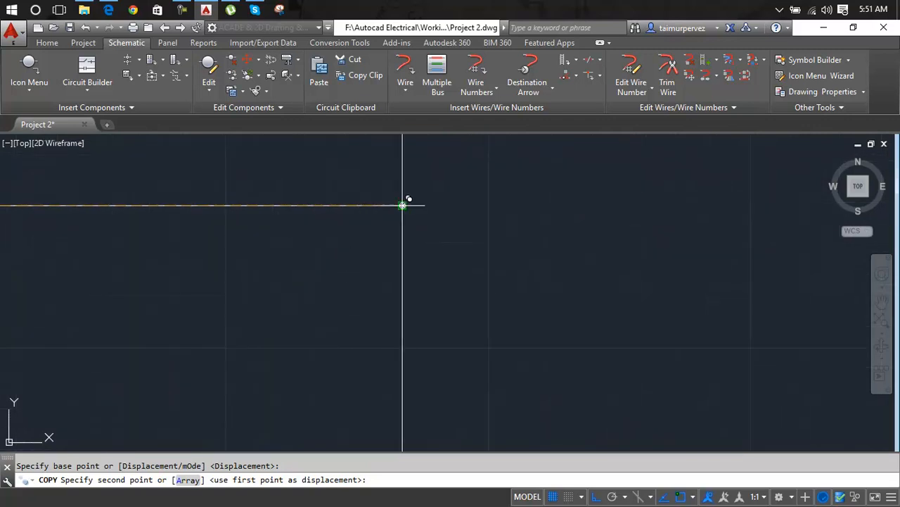
left_click(402, 204)
key("Escape")
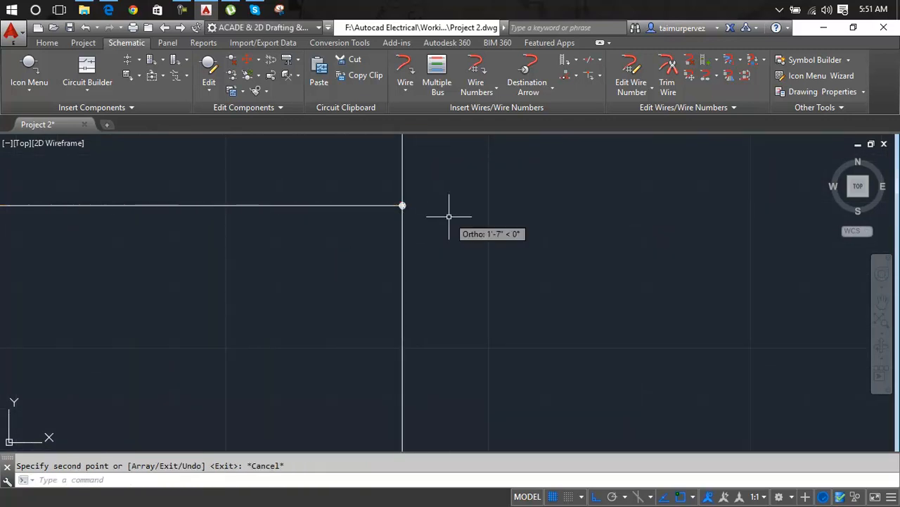
- Insert a Relay NC Contact symbol on the new wire, close to the right rail
scroll(448, 212, "down", 6)
middle_click_drag(191, 219, 267, 221)
scroll(336, 229, "up", 2)
scroll(336, 229, "up", 2)
mouse_move(336, 229)
middle_mouse_down()
mouse_move(175, 240)
mouse_move(202, 227)
middle_mouse_up()
scroll(206, 236, "up", 2)
scroll(206, 237, "down", 2)
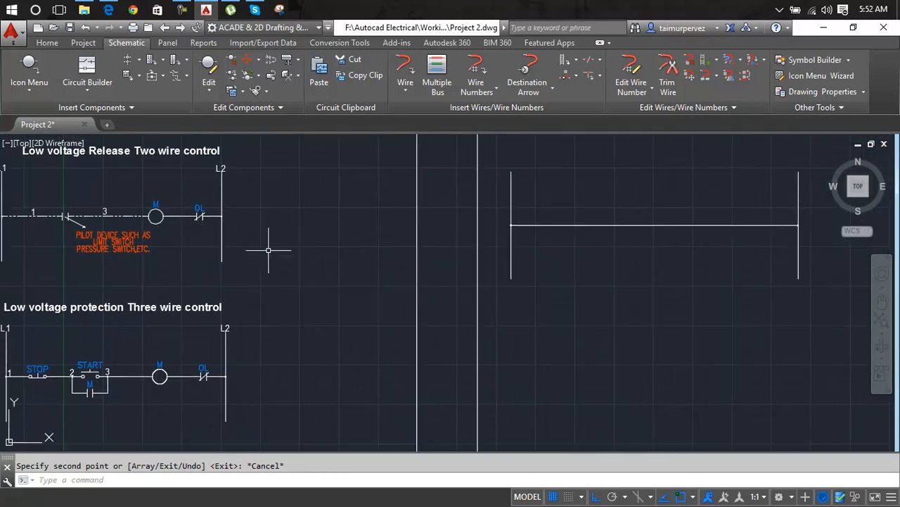
left_click(31, 66)
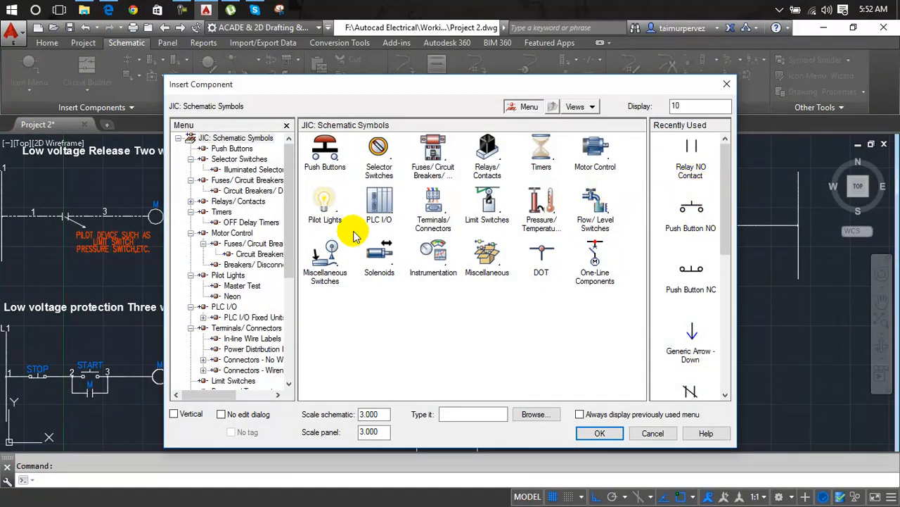
left_click_drag(252, 85, 338, 90)
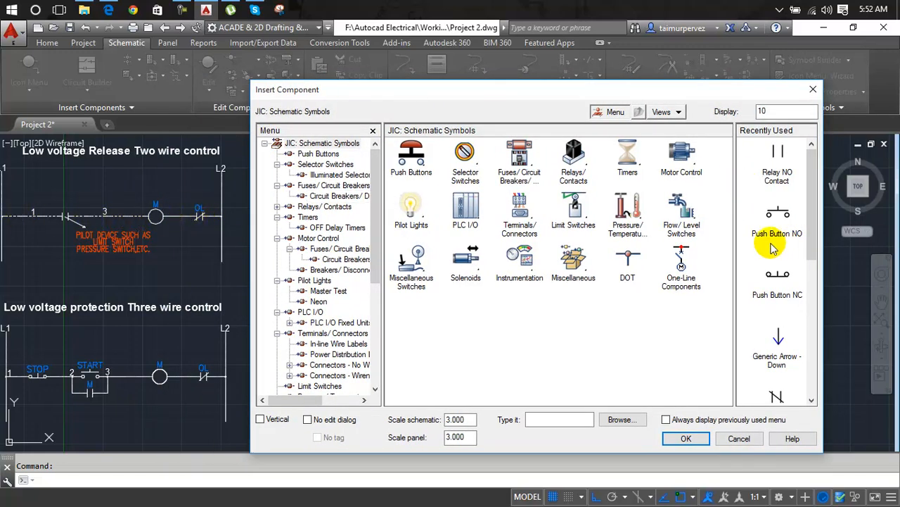
left_click_drag(811, 256, 818, 313)
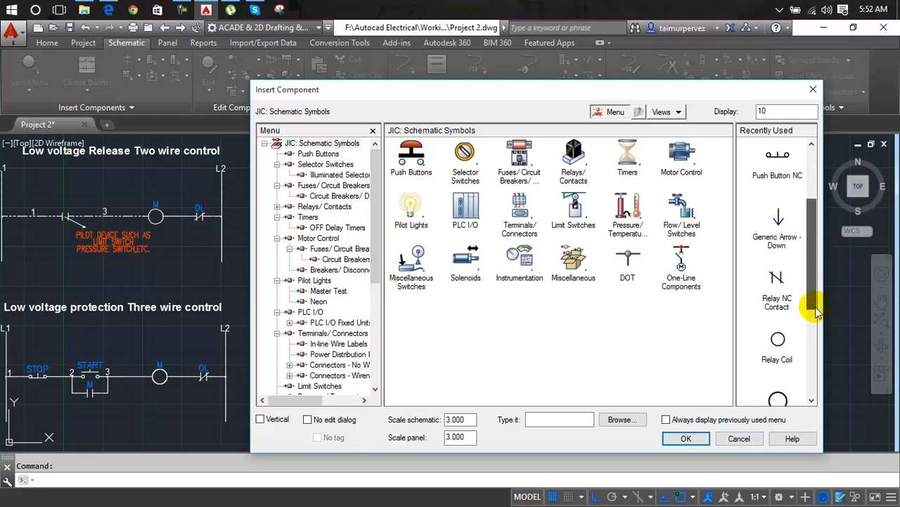
left_click(776, 292)
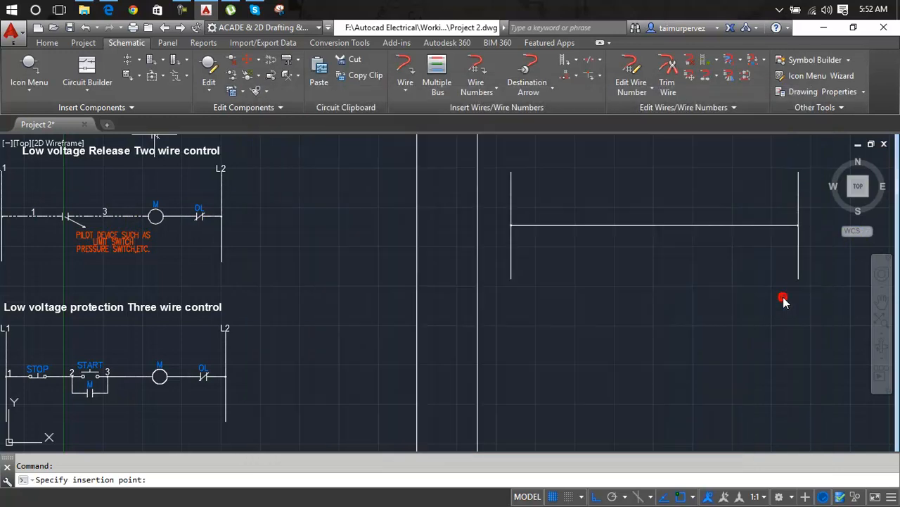
left_click(774, 226)
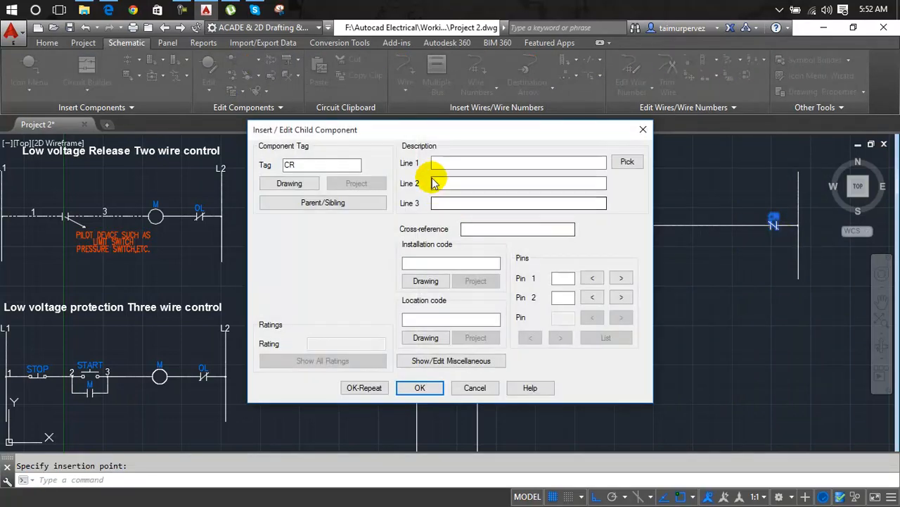
- Set the component tag of the new NC contact to OL and accept the component data
left_click_drag(338, 164, 273, 165)
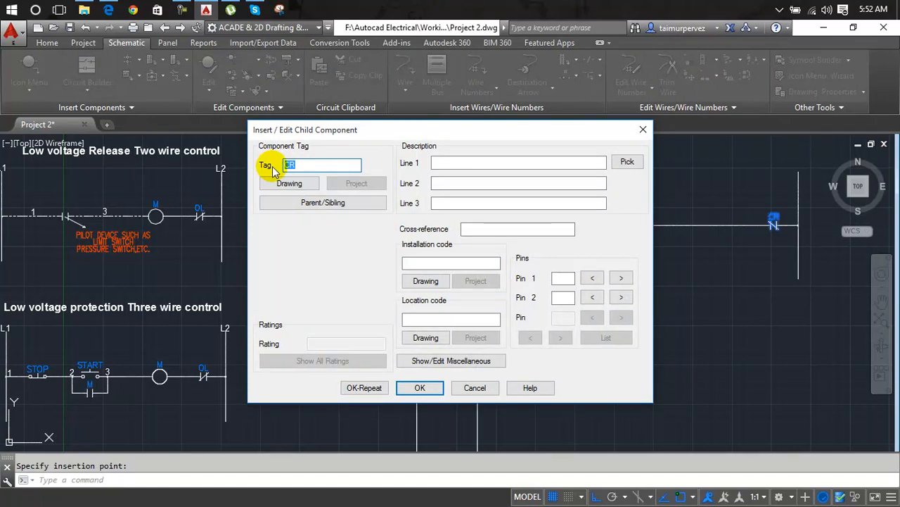
type("OL")
key("Return")
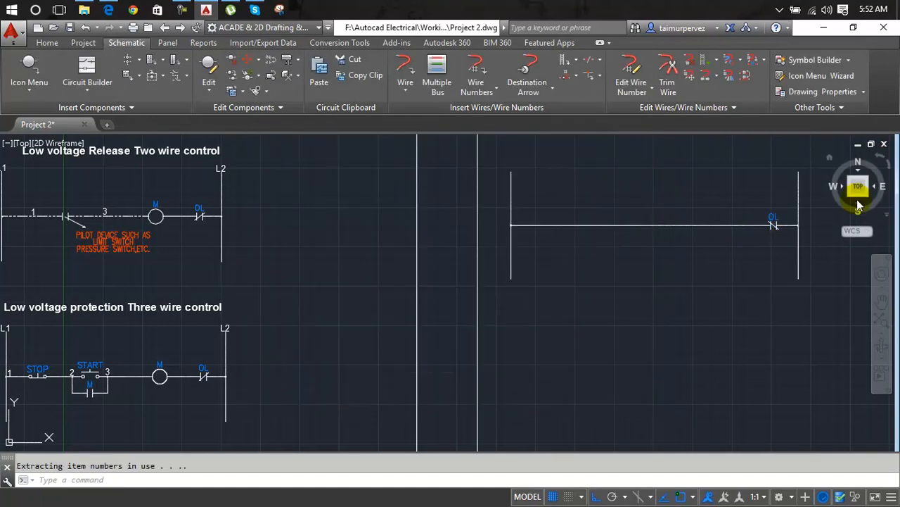
- Reverse the OL normally closed contact on the new wire using the Reverse/Flip Component command
scroll(799, 199, "up", 4)
right_click(707, 239)
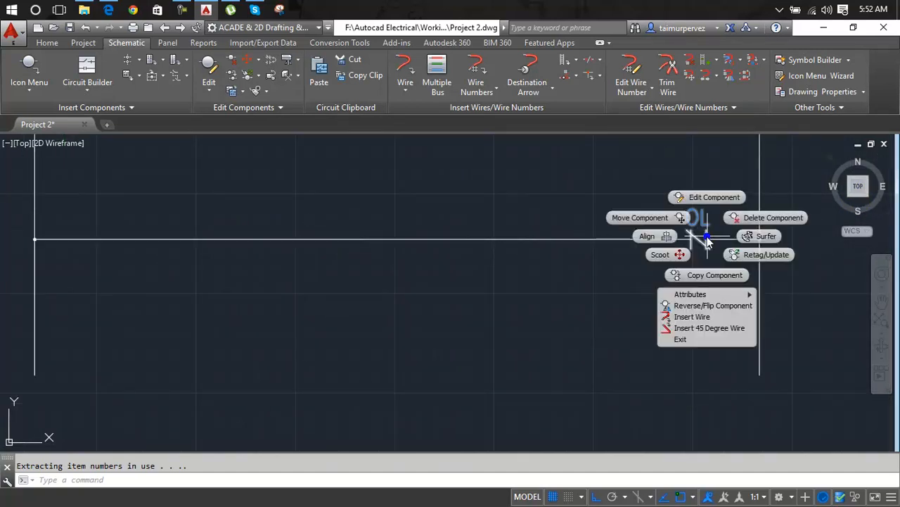
left_click(710, 305)
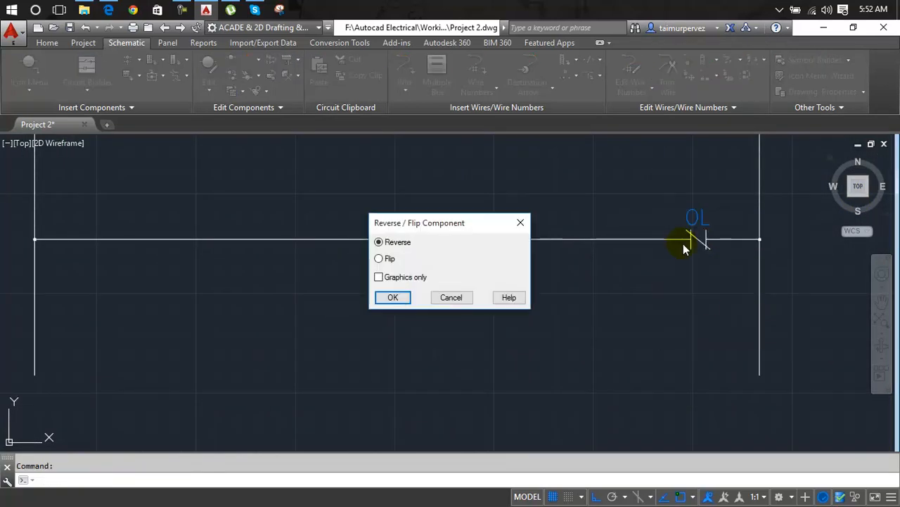
left_click(402, 296)
scroll(412, 291, "down", 4)
middle_click_drag(476, 288, 799, 261)
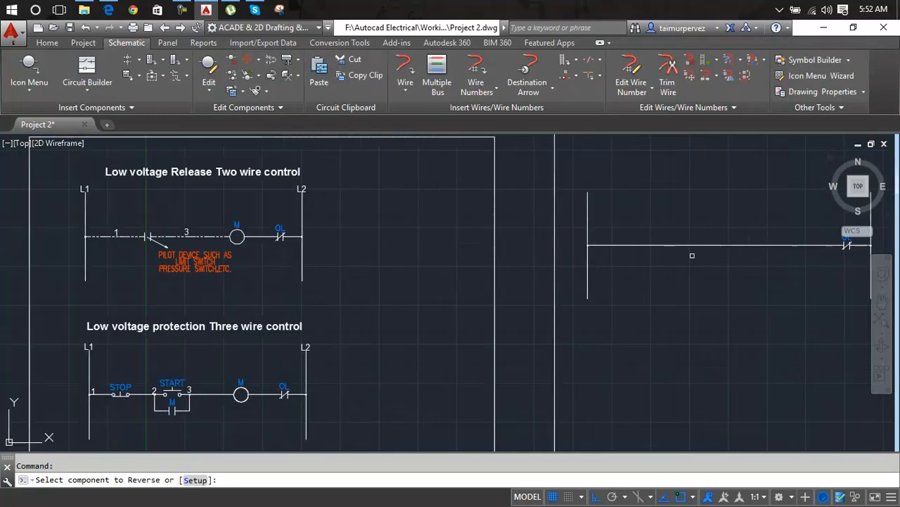
scroll(692, 257, "down", 2)
middle_click_drag(695, 254, 596, 254)
key("Escape")
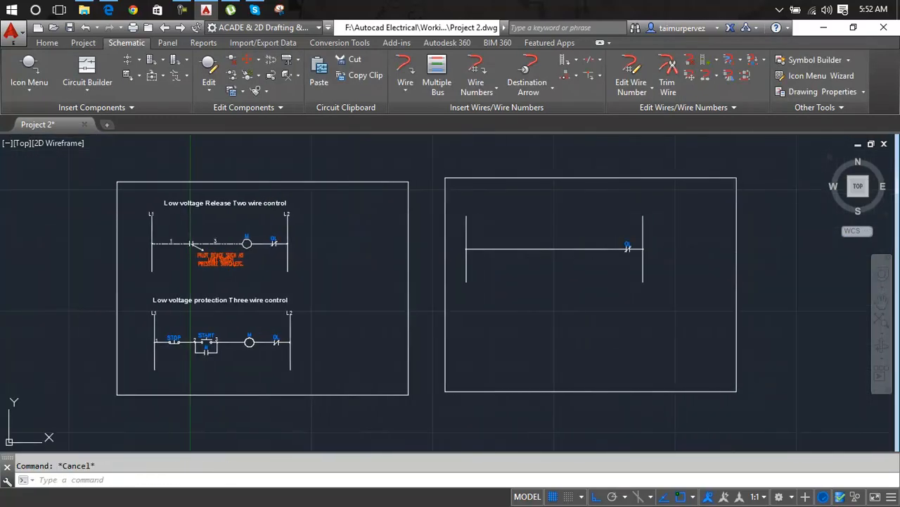
- Insert a Relay Coil symbol on the new horizontal wire, just left of the OL contact
left_click(30, 70)
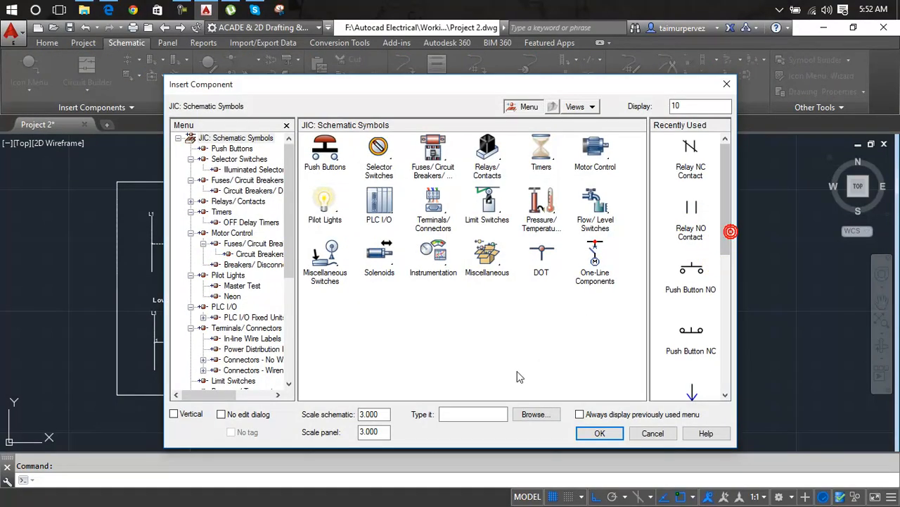
left_click(731, 237)
left_click_drag(730, 262, 715, 325)
left_click(690, 315)
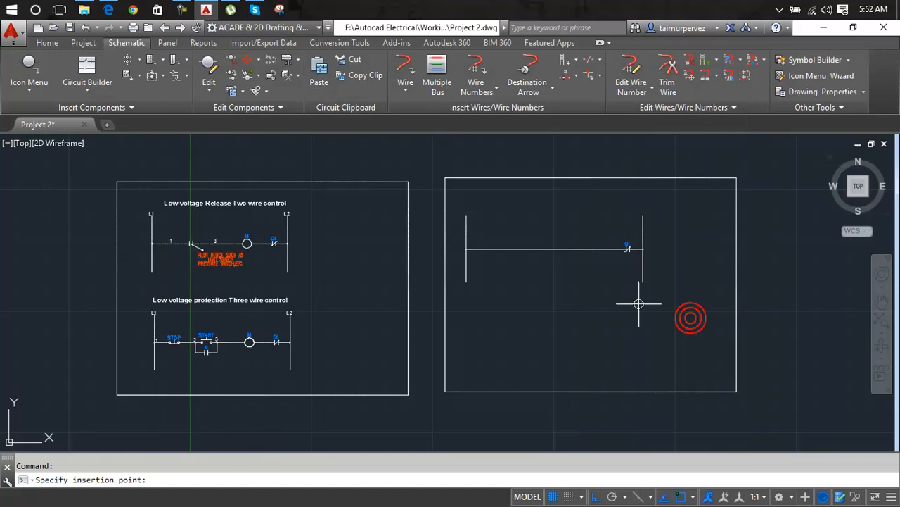
left_click(605, 249)
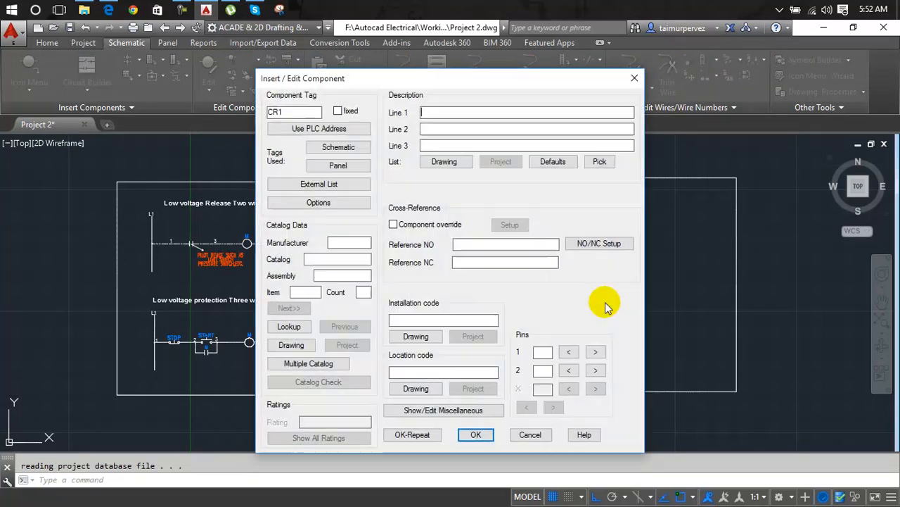
- Set the component tag of the new relay coil to M and accept the component data
double_click(276, 111)
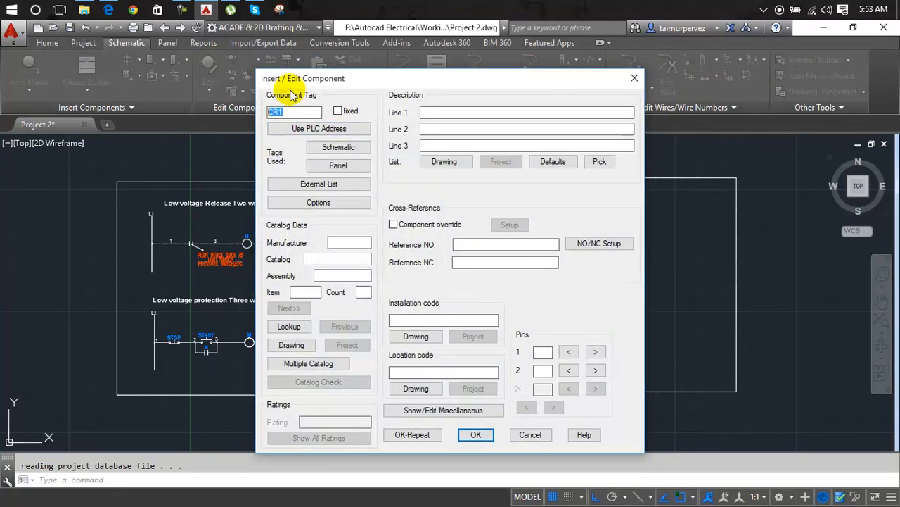
left_click_drag(358, 79, 472, 101)
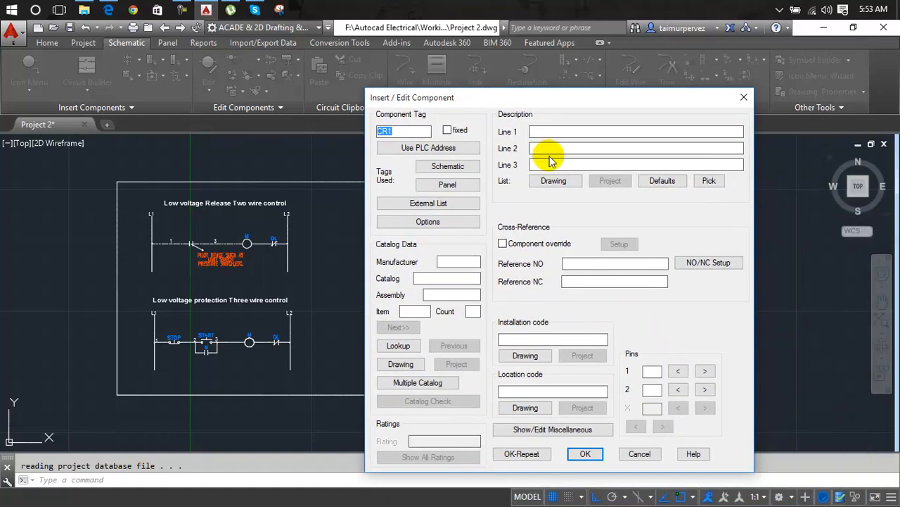
type("M")
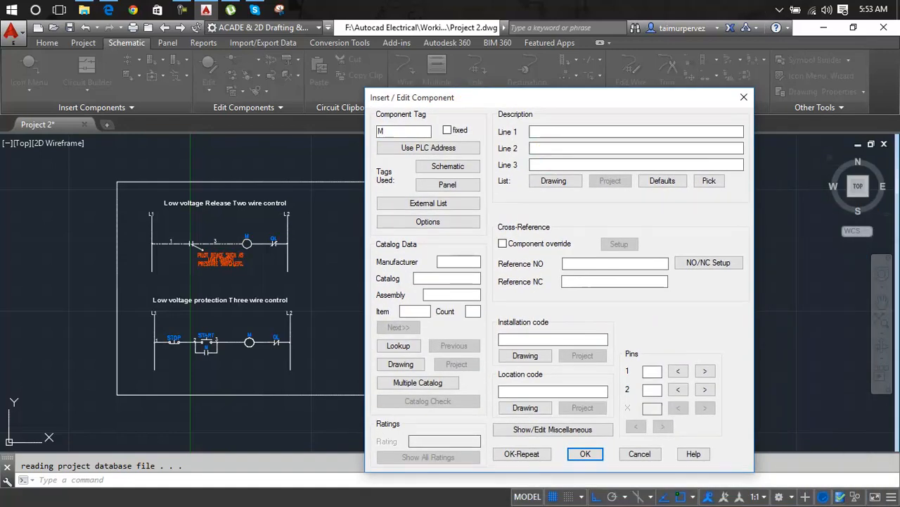
left_click(595, 456)
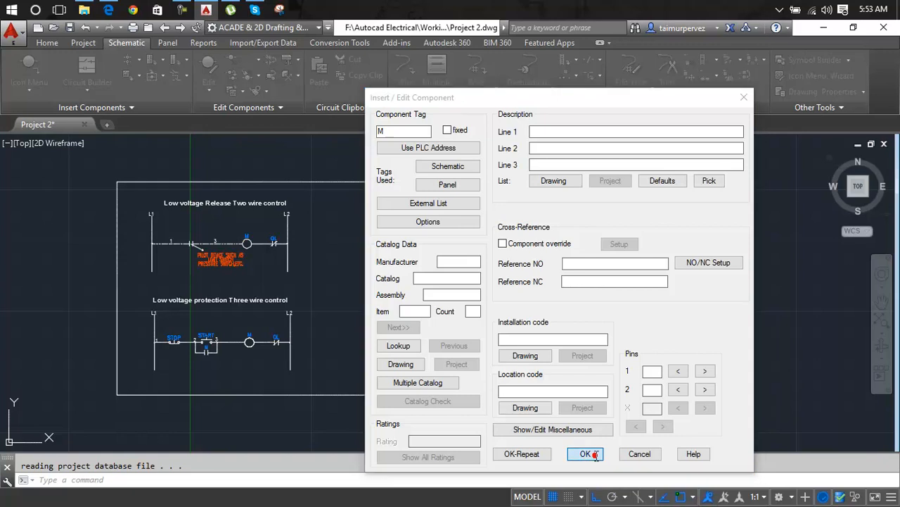
- Hide the NO and NC cross-reference attributes of the M coil beside the right rail
scroll(635, 260, "up", 5)
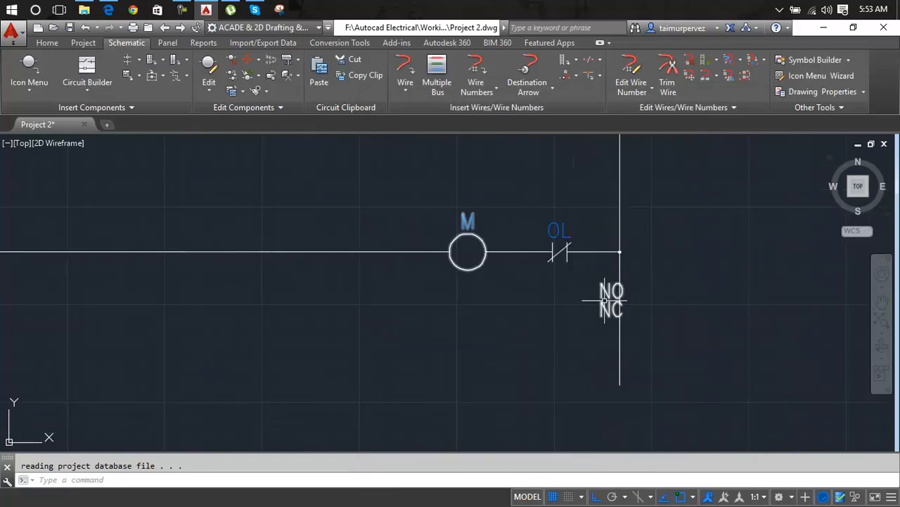
right_click(609, 295)
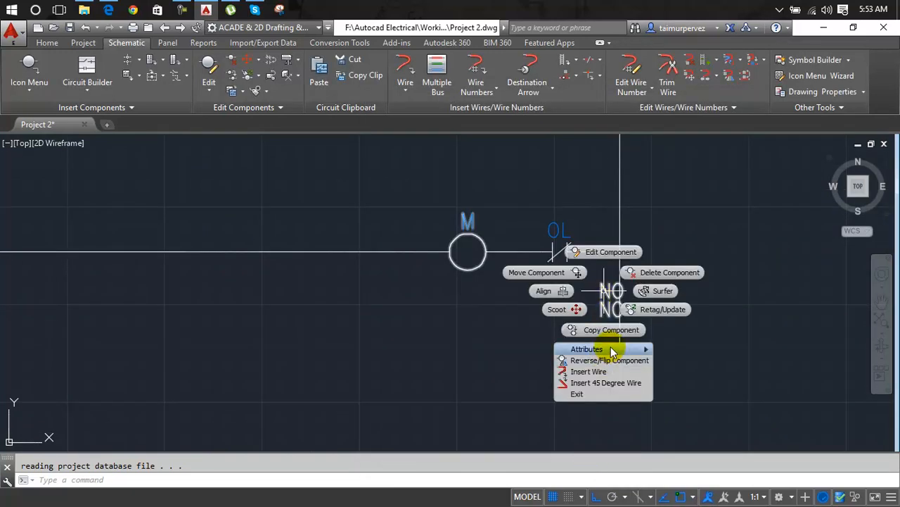
mouse_move(611, 352)
left_click(734, 372)
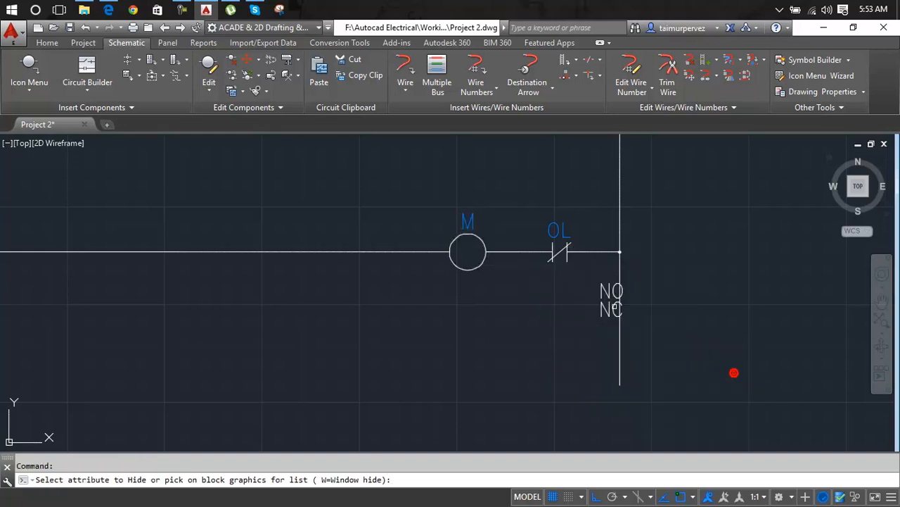
left_click(611, 292)
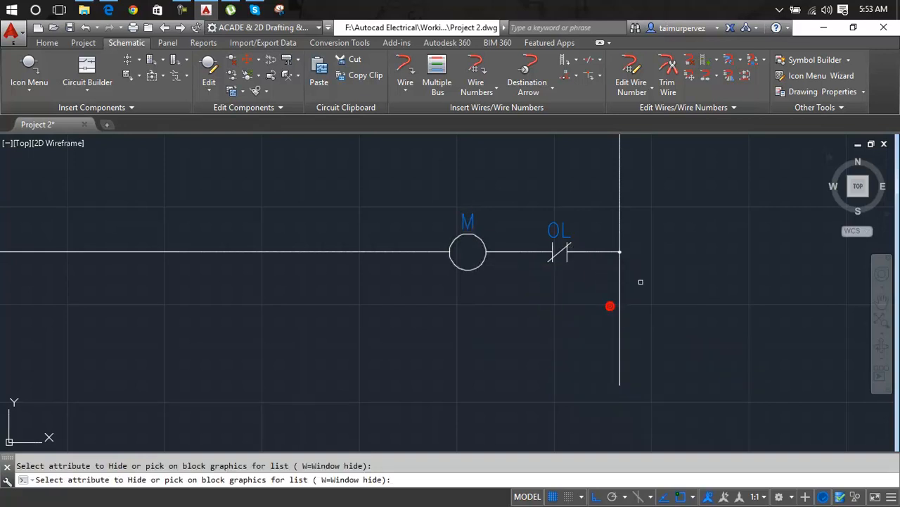
key("Return")
scroll(690, 261, "down", 5)
middle_click_drag(694, 264, 726, 266)
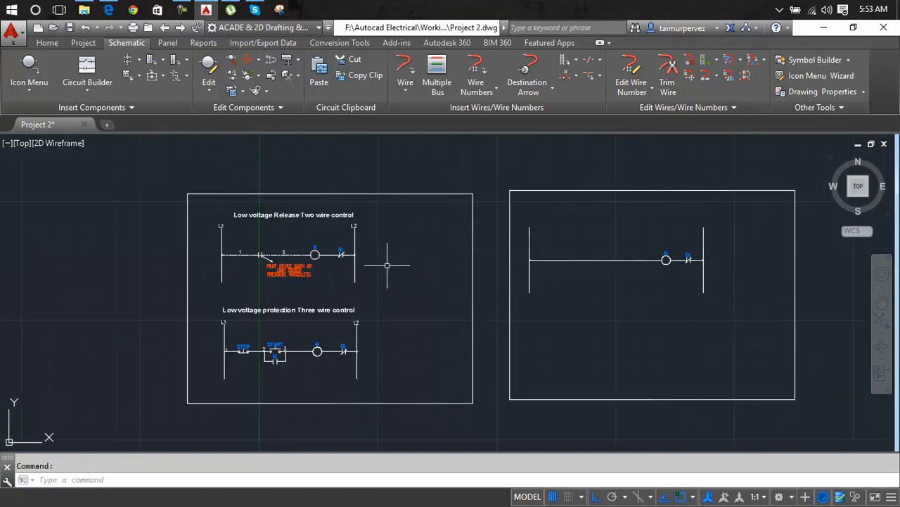
scroll(269, 257, "up", 4)
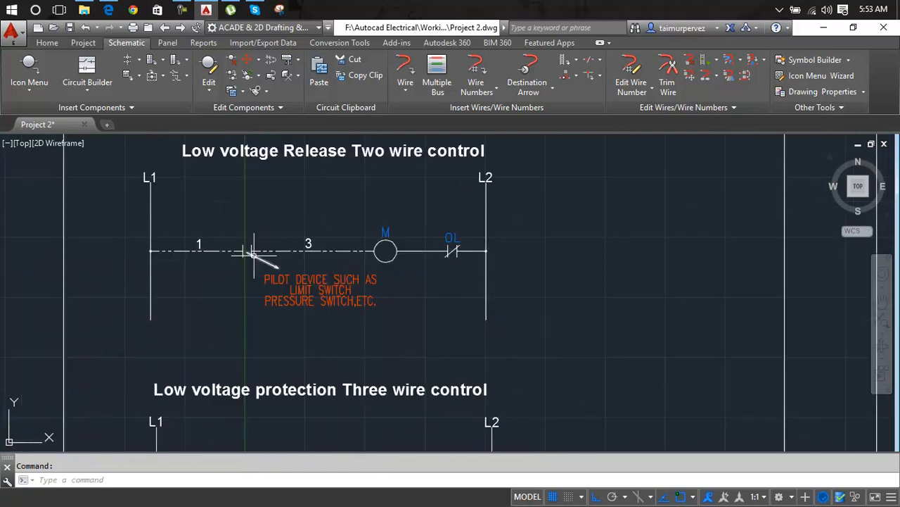
scroll(251, 252, "down", 2)
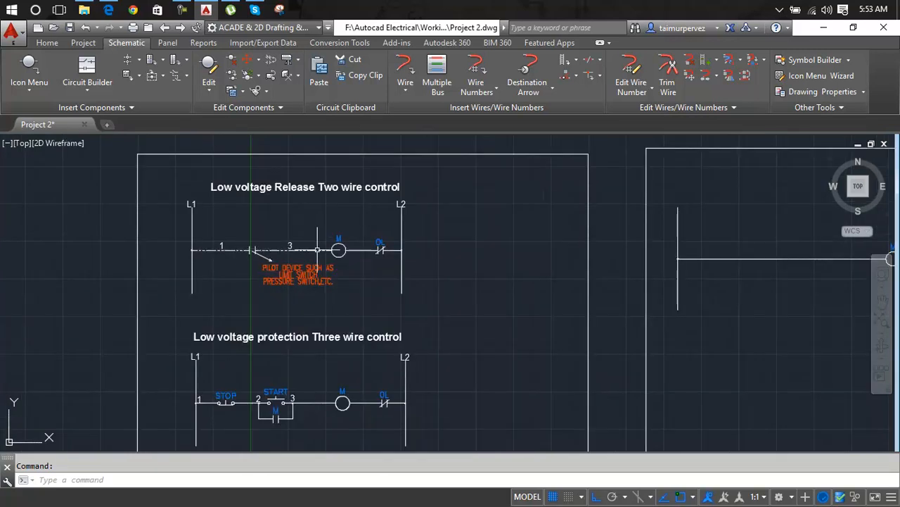
scroll(345, 255, "down", 2)
middle_click_drag(345, 255, 316, 222)
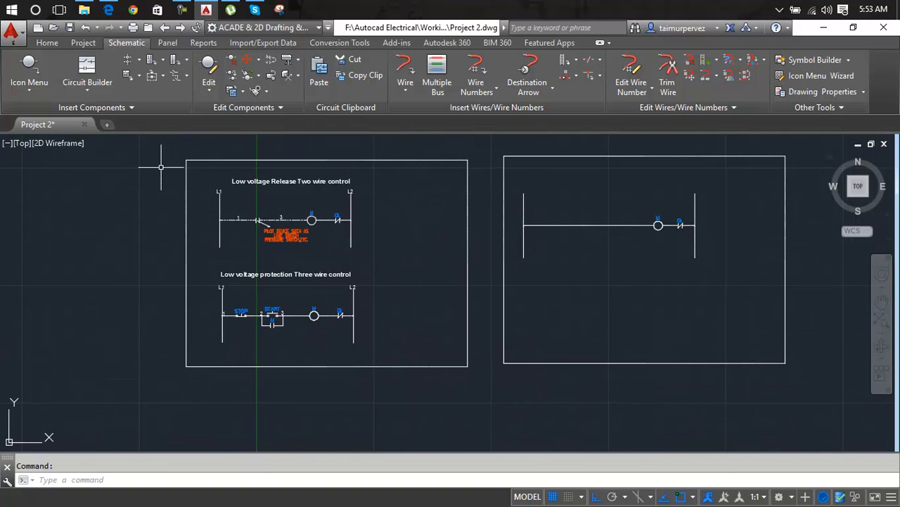
left_click(28, 67)
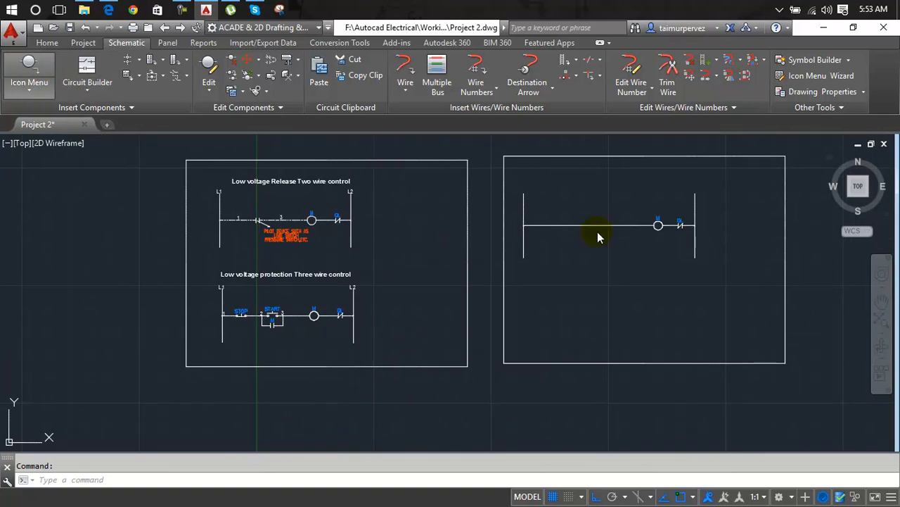
left_click(691, 255)
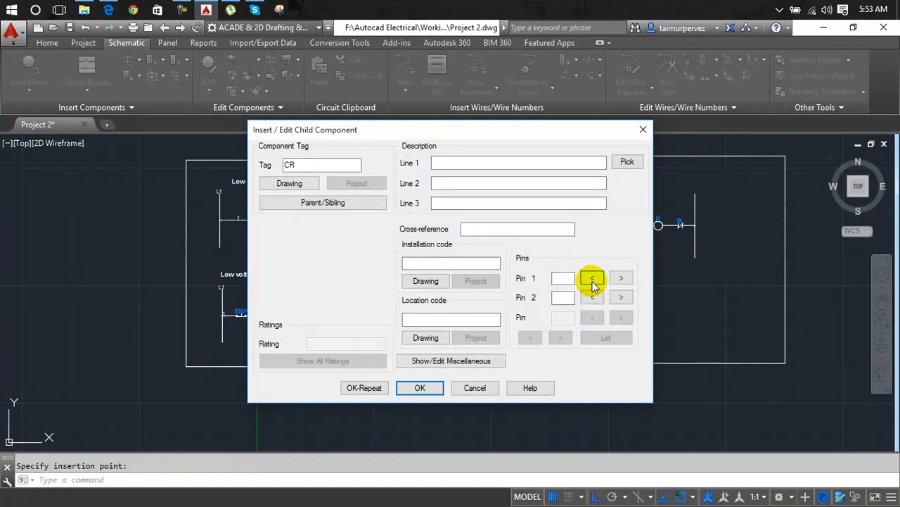
left_click_drag(511, 138, 563, 101)
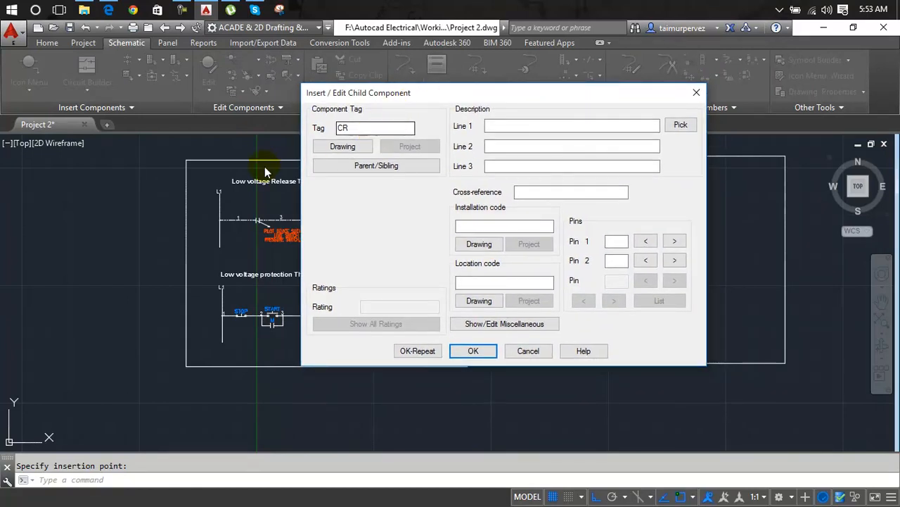
left_click_drag(368, 127, 319, 134)
key("BackSpace")
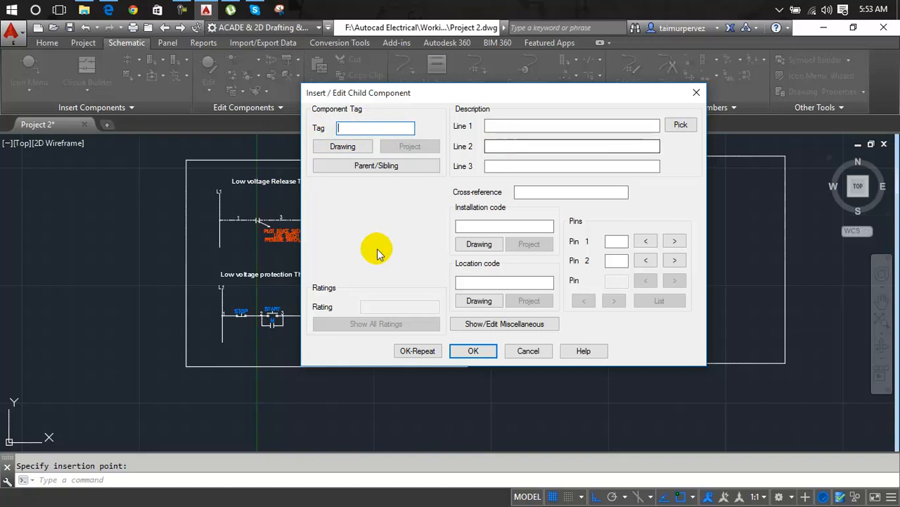
left_click_drag(420, 96, 553, 244)
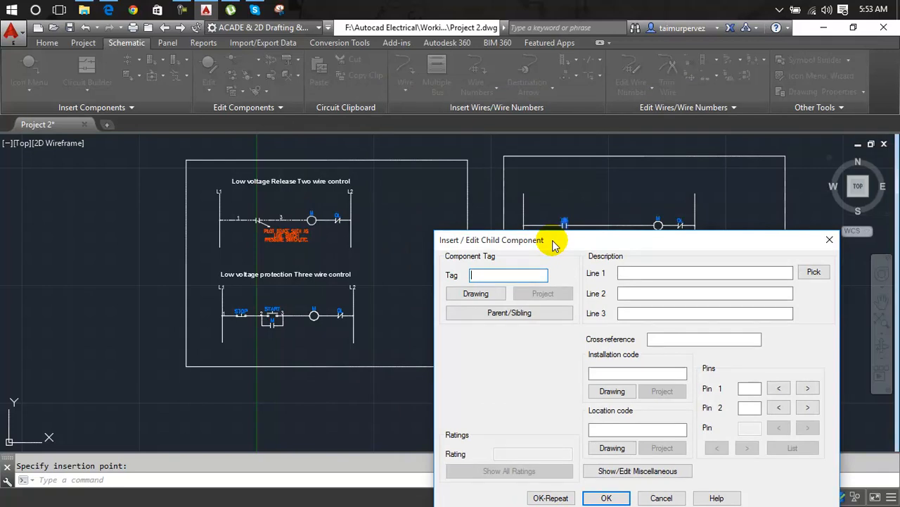
left_click_drag(553, 244, 514, 187)
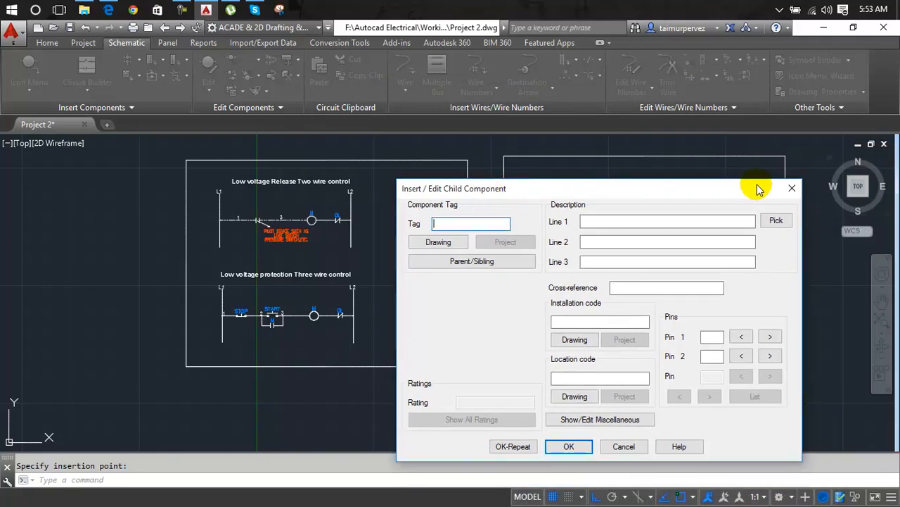
left_click(788, 187)
- Insert a Relay NO Contact symbol on the new horizontal wire, between the left rail and the M coil
scroll(270, 238, "up", 6)
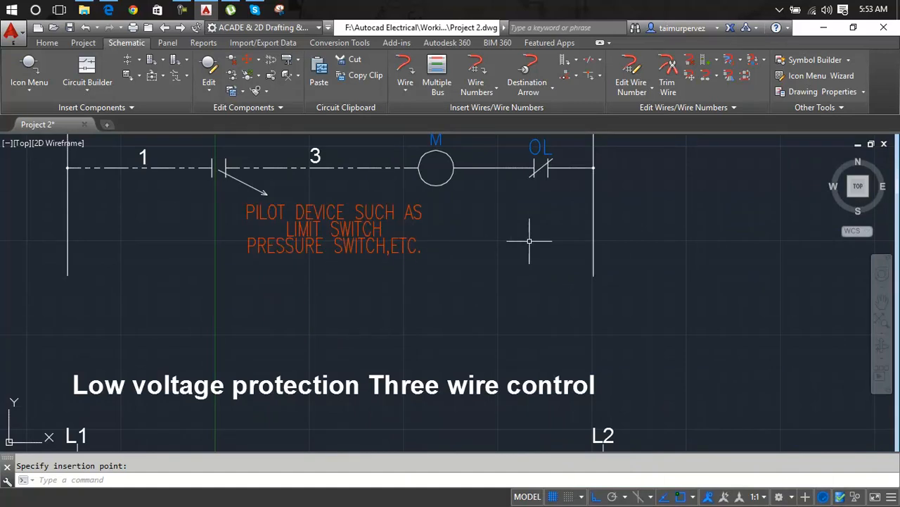
scroll(529, 241, "down", 2)
mouse_move(532, 241)
middle_mouse_down()
mouse_move(367, 242)
mouse_move(295, 253)
middle_mouse_up()
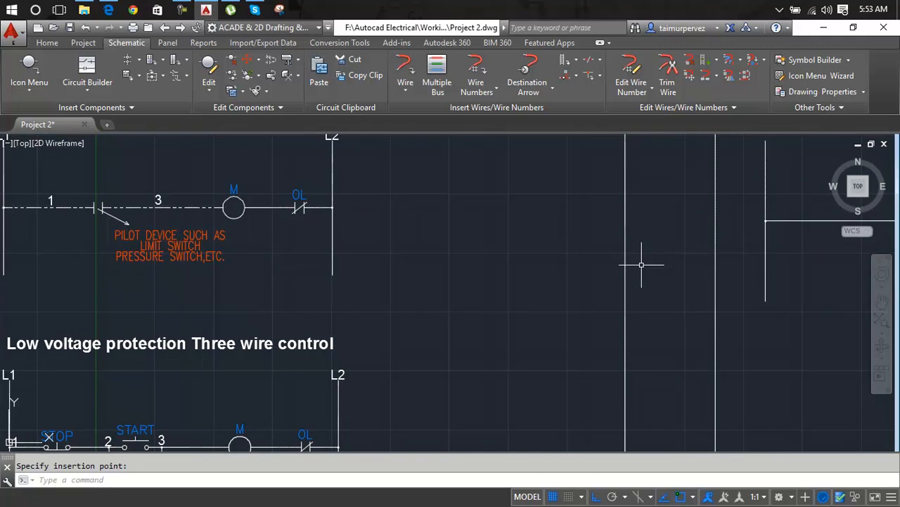
scroll(642, 261, "down", 2)
middle_click_drag(635, 268, 432, 261)
scroll(459, 261, "up", 2)
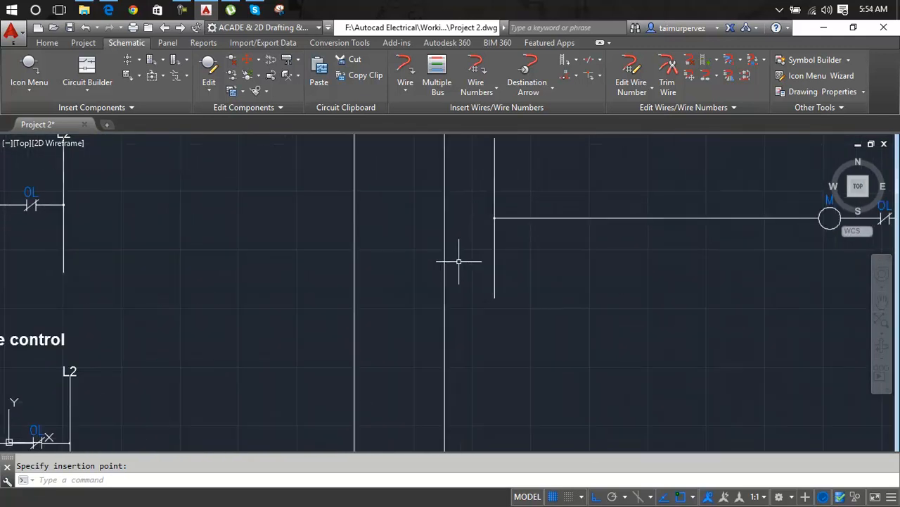
scroll(459, 261, "down", 2)
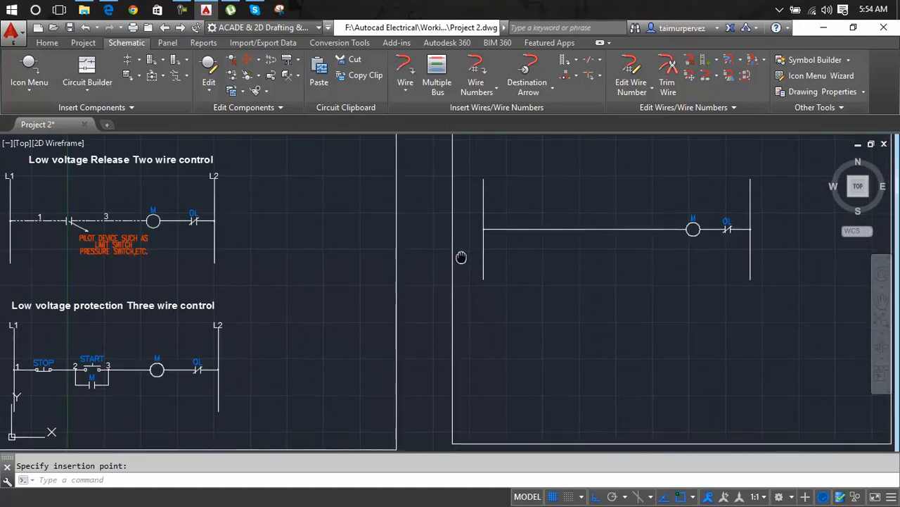
middle_click_drag(460, 256, 447, 239)
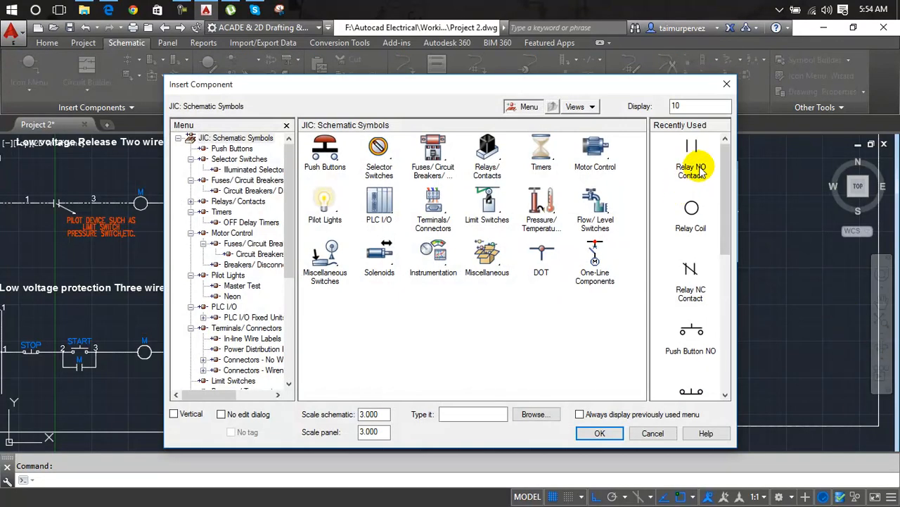
left_click(697, 168)
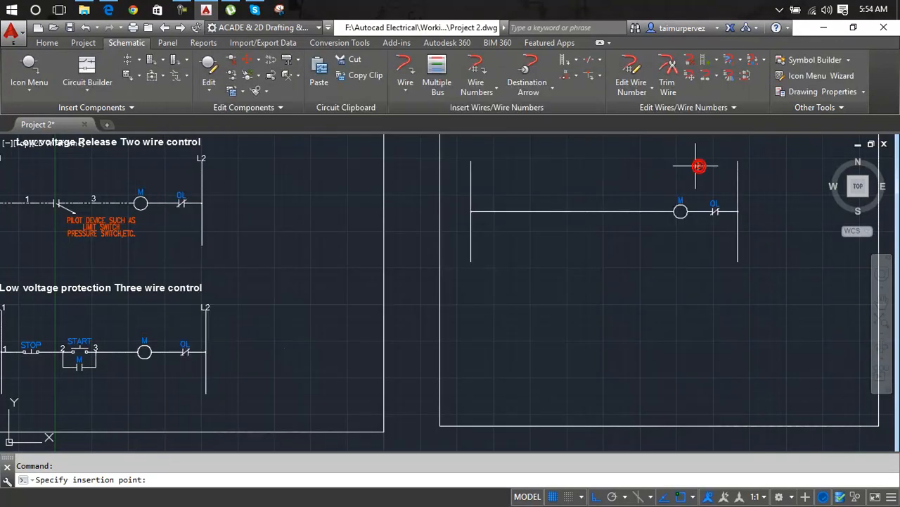
left_click(543, 210)
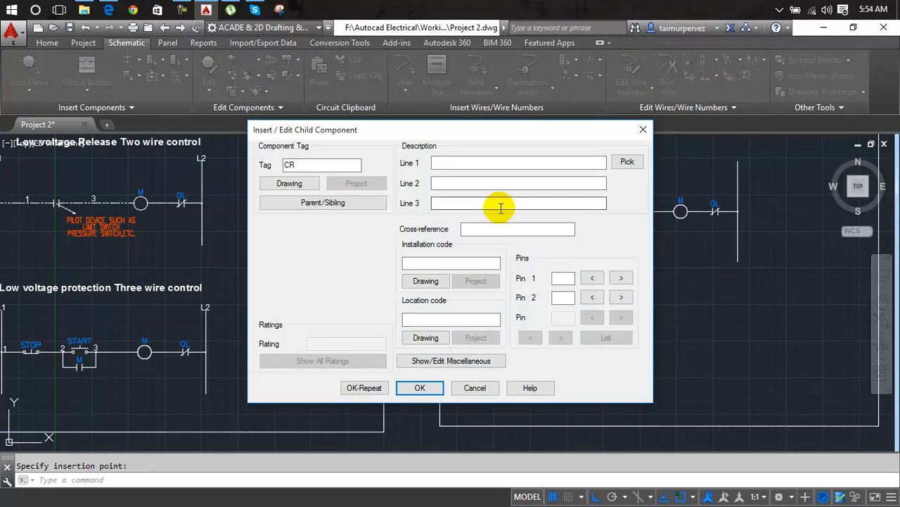
- Clear the new contact's tag and fill its three description lines with "Plot device such as", "limit switch" and "pressure switch. etc"
double_click(332, 165)
key("BackSpace")
left_click(439, 162)
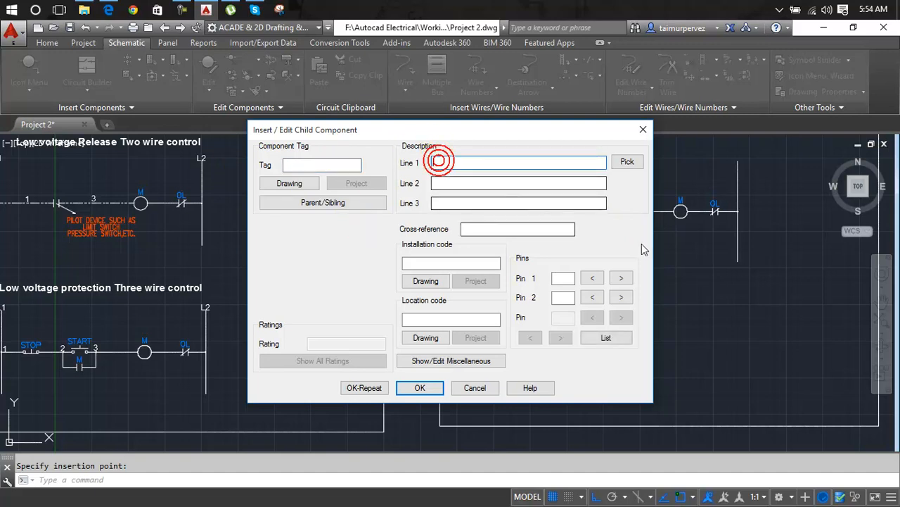
type("Plot device such as")
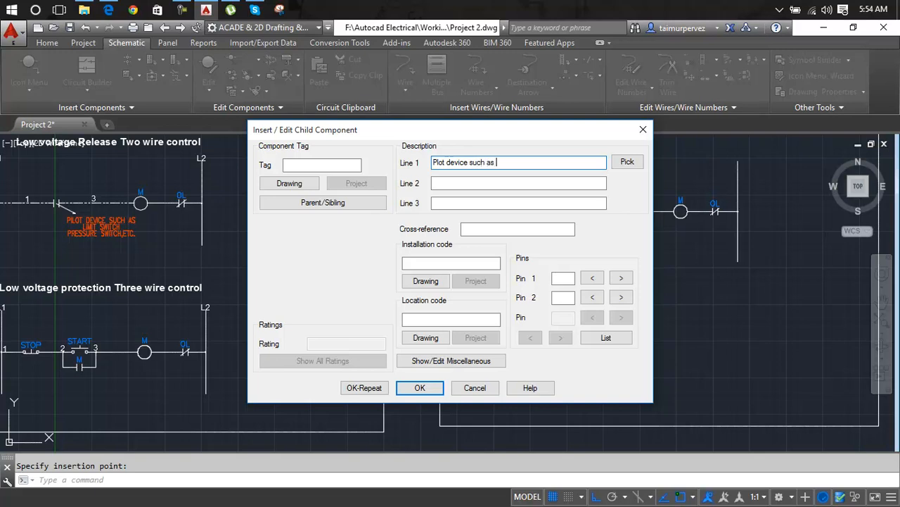
left_click(590, 181)
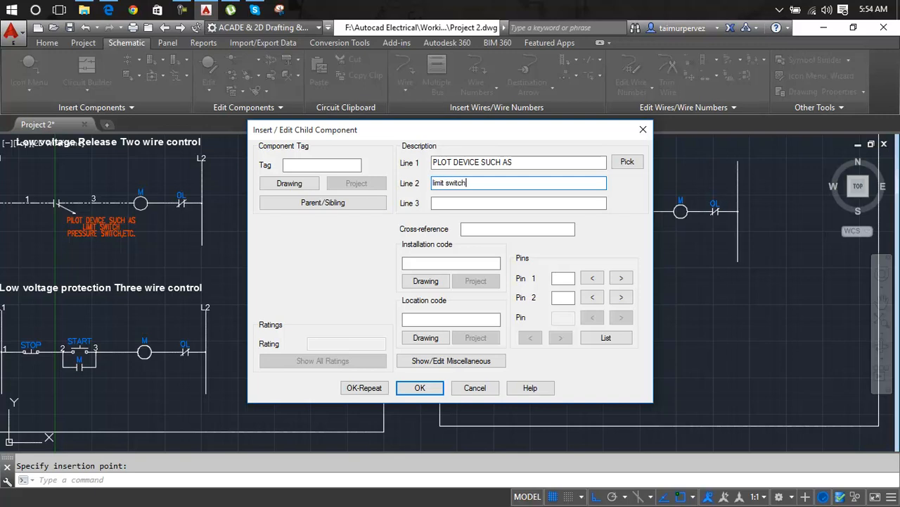
left_click(573, 203)
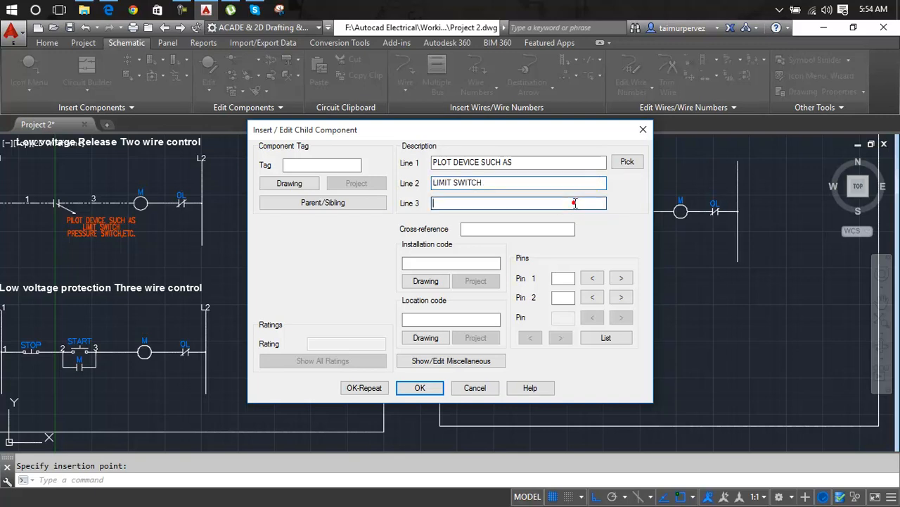
type("pressure switch. etc")
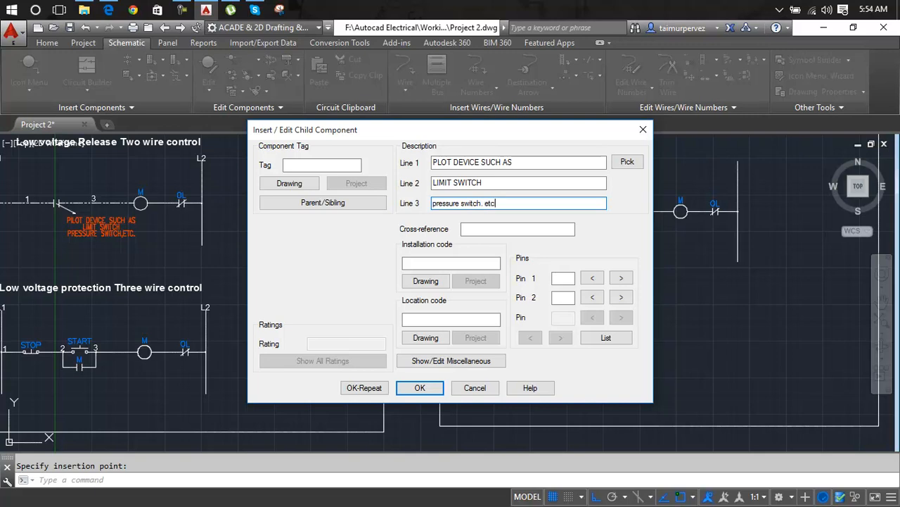
left_click(429, 390)
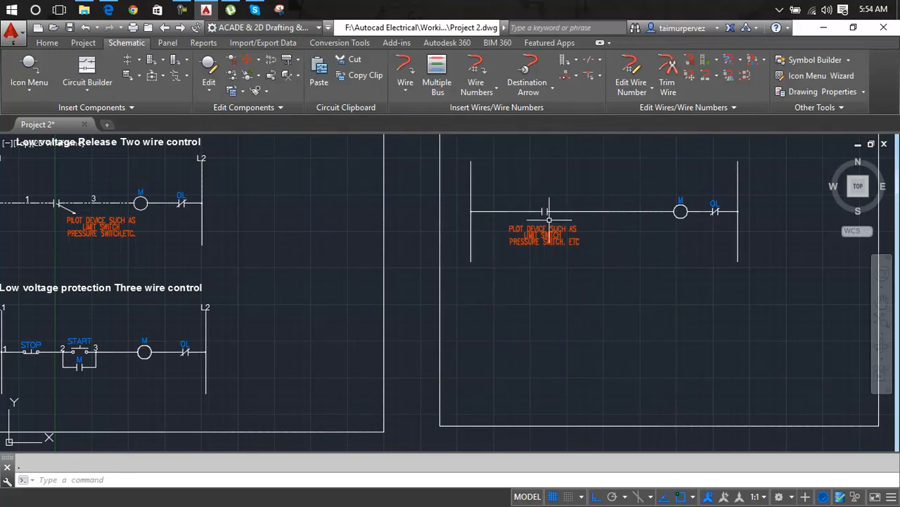
- Move the contact's three description attributes together horizontally to the right, so they sit below the wire between the contact and the M coil
scroll(547, 225, "up", 6)
right_click(548, 251)
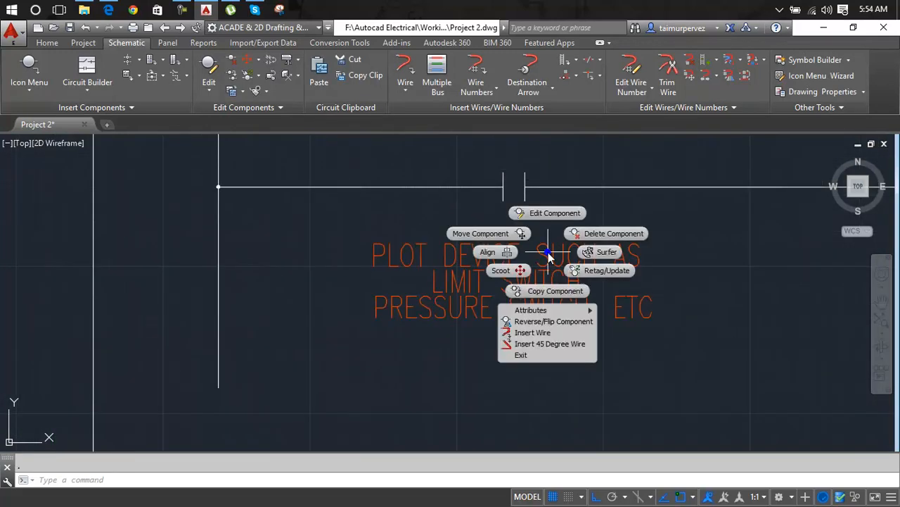
mouse_move(576, 310)
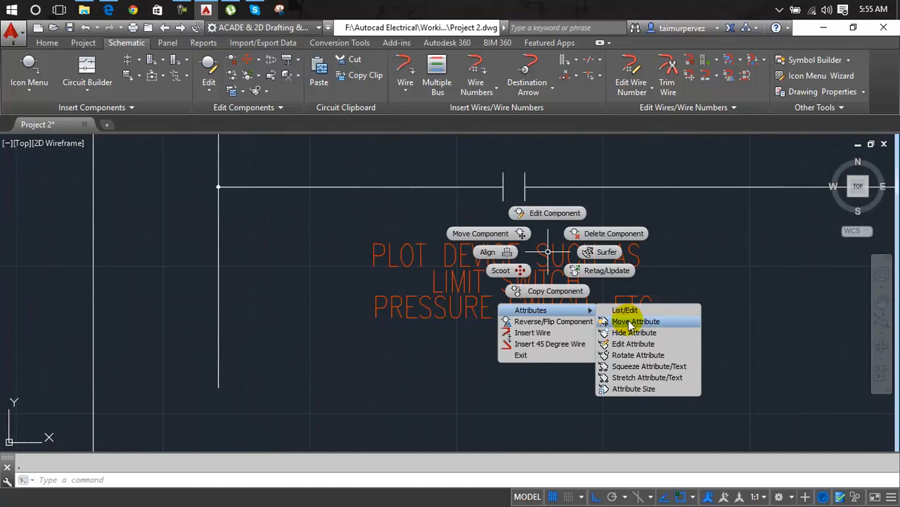
left_click(631, 322)
left_click(588, 308)
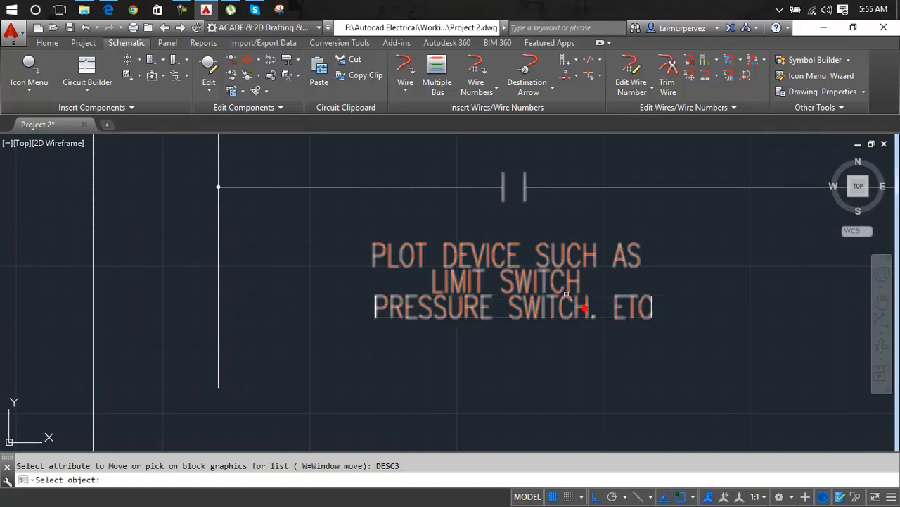
left_click(578, 277)
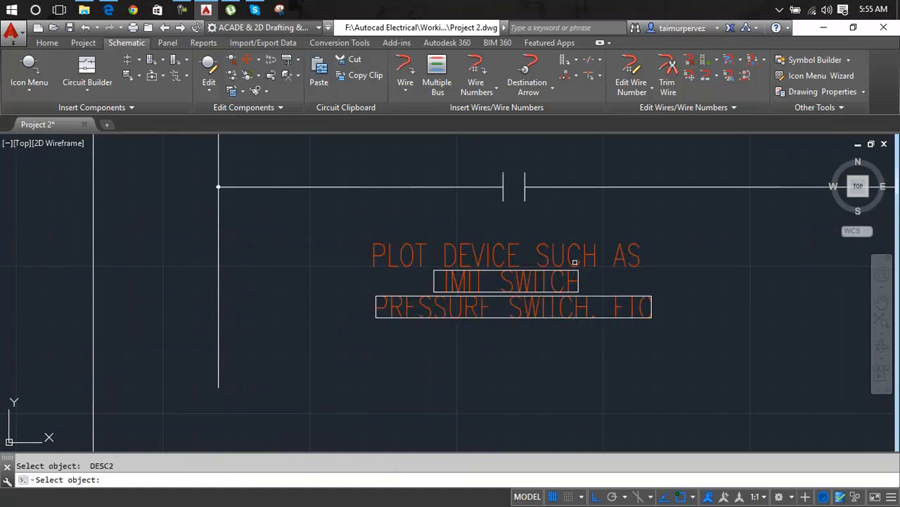
left_click(575, 265)
key("Return")
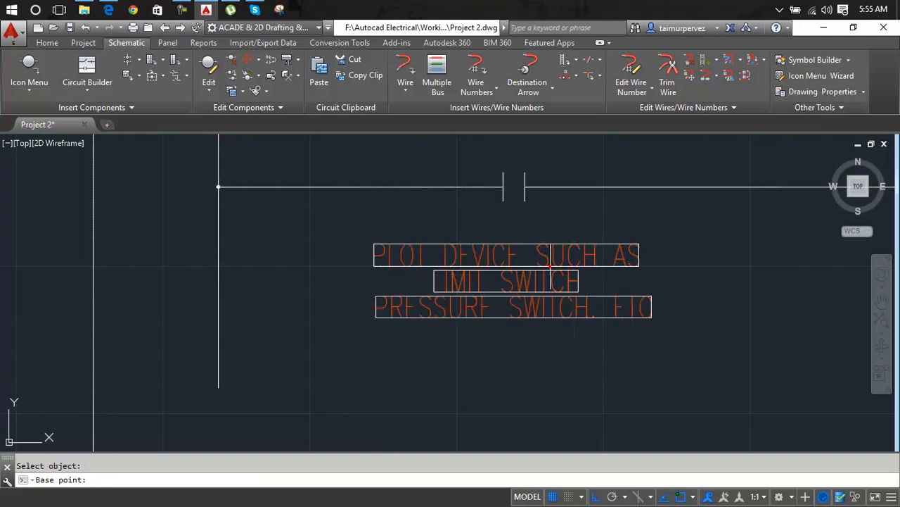
left_click(550, 254)
left_click(746, 254)
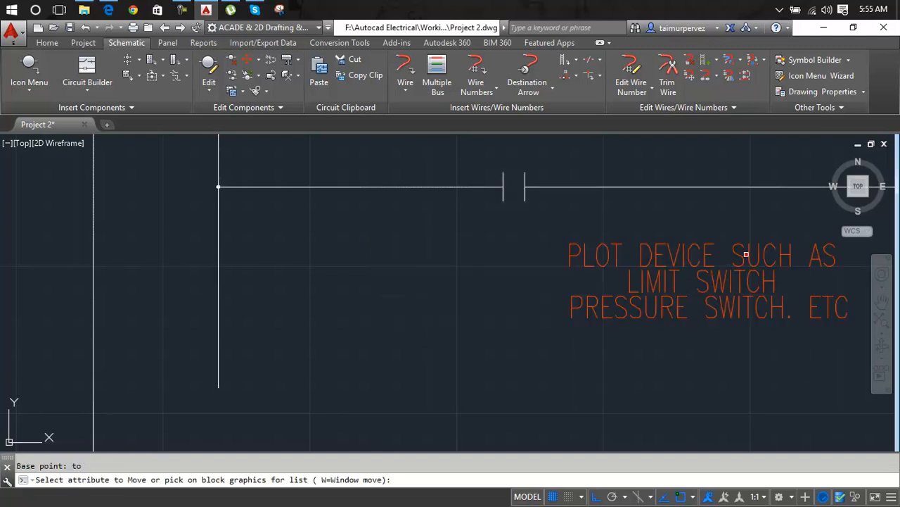
scroll(725, 301, "down", 2)
middle_click_drag(724, 301, 501, 277)
key("Escape")
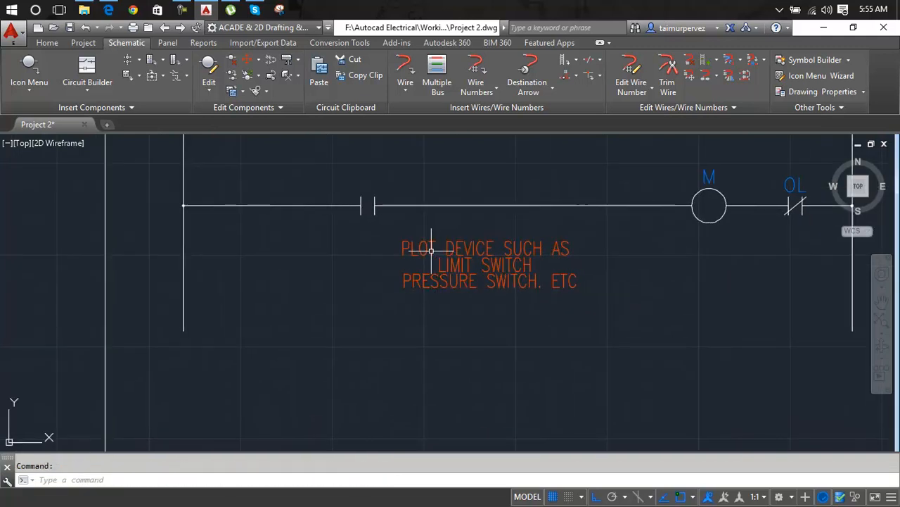
- With ortho off, draw a slanted leader line from the NO contact down to just above the start of its description text
type("l")
key("Return")
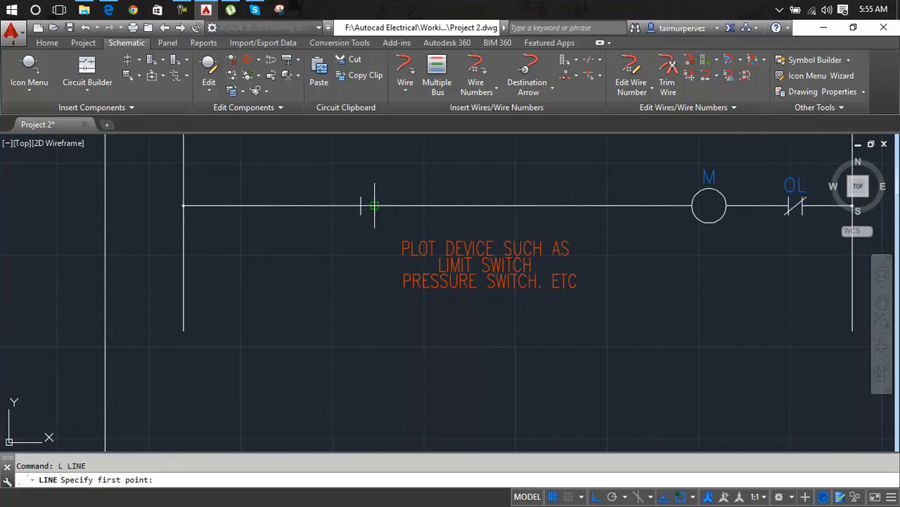
left_click(375, 205)
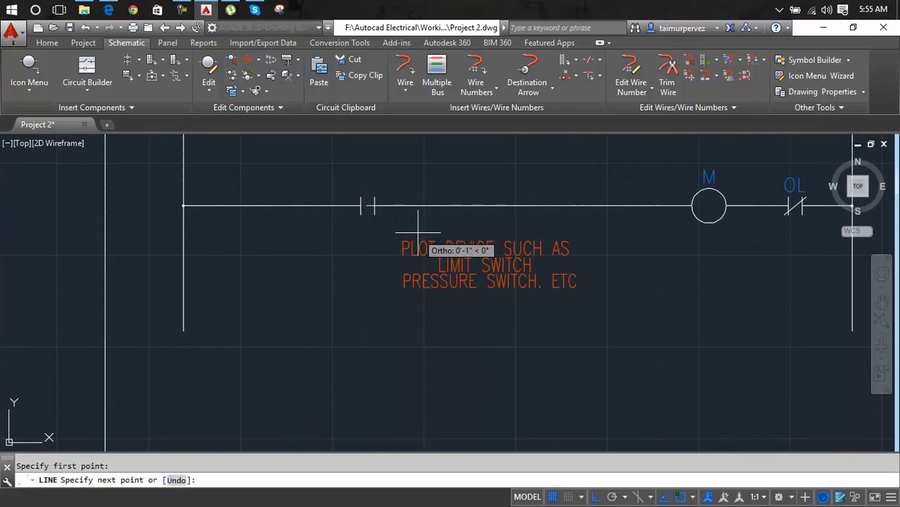
scroll(418, 232, "up", 2)
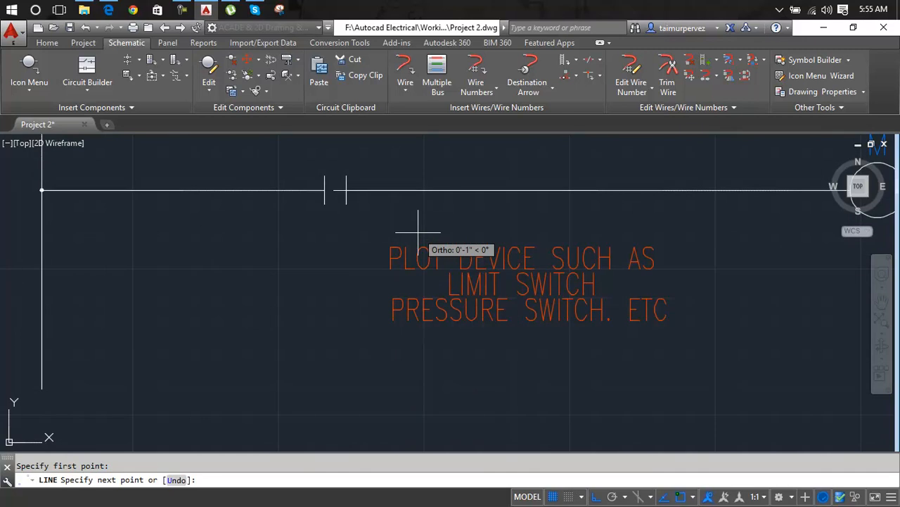
key("F8")
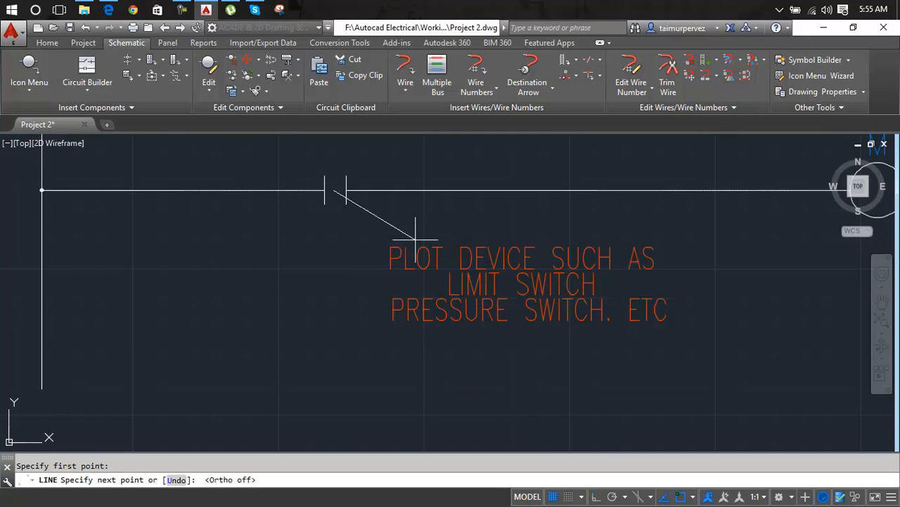
left_click(419, 239)
scroll(418, 239, "up", 4)
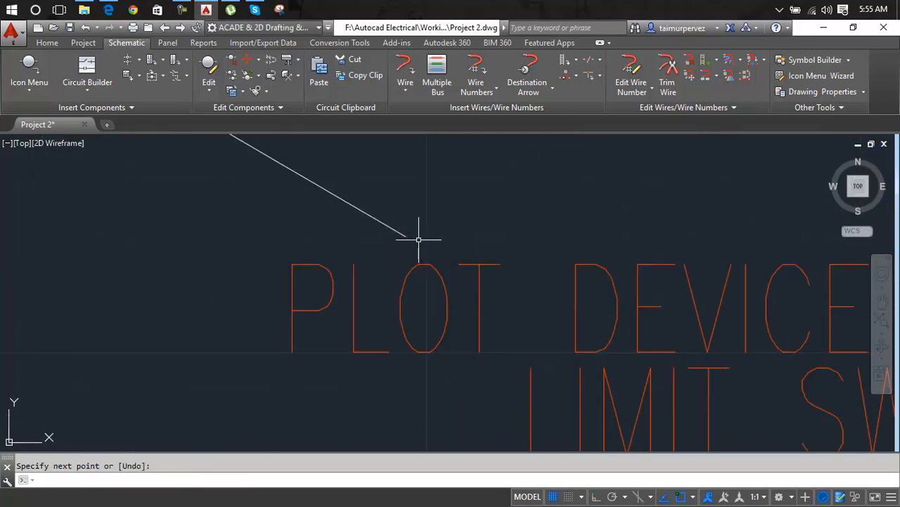
key("Escape")
- Draw a short line from the leader's lower end back up at an angle as one side of the arrowhead
type("l")
key("Return")
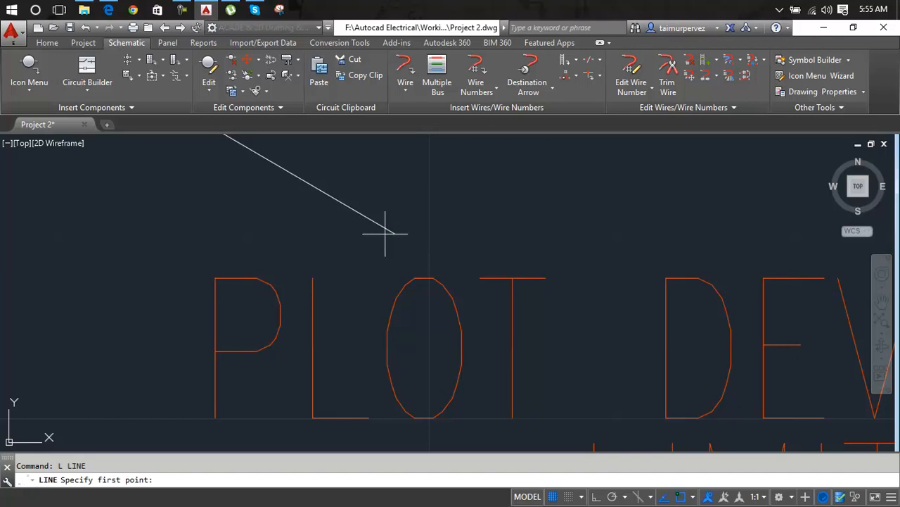
left_click(395, 233)
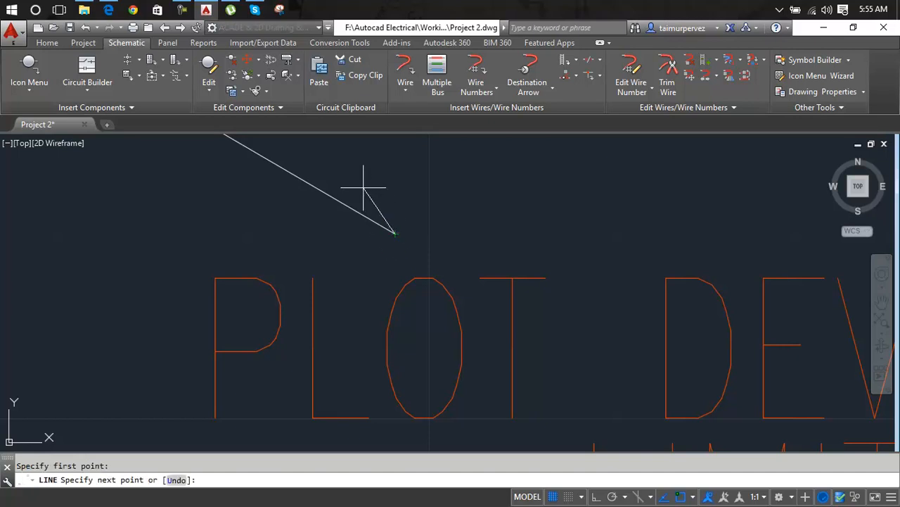
left_click(361, 182)
key("Escape")
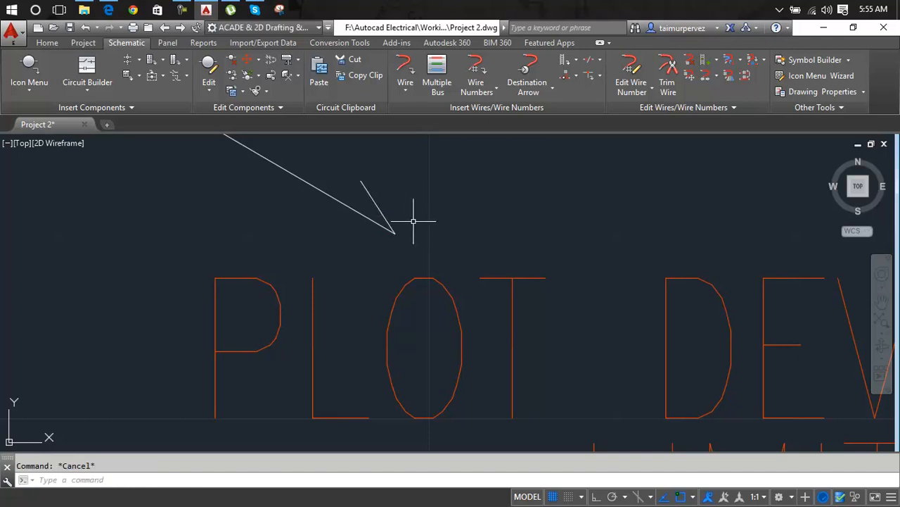
- Mirror the short arrowhead line about the leader line, keeping the source line, to complete the arrowhead
type("mi")
key("Return")
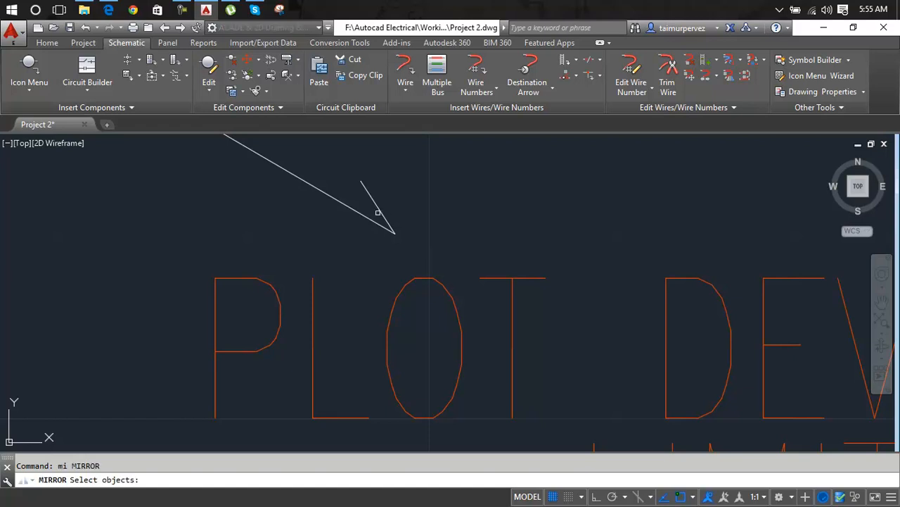
left_click(378, 212)
key("Return")
left_click(394, 233)
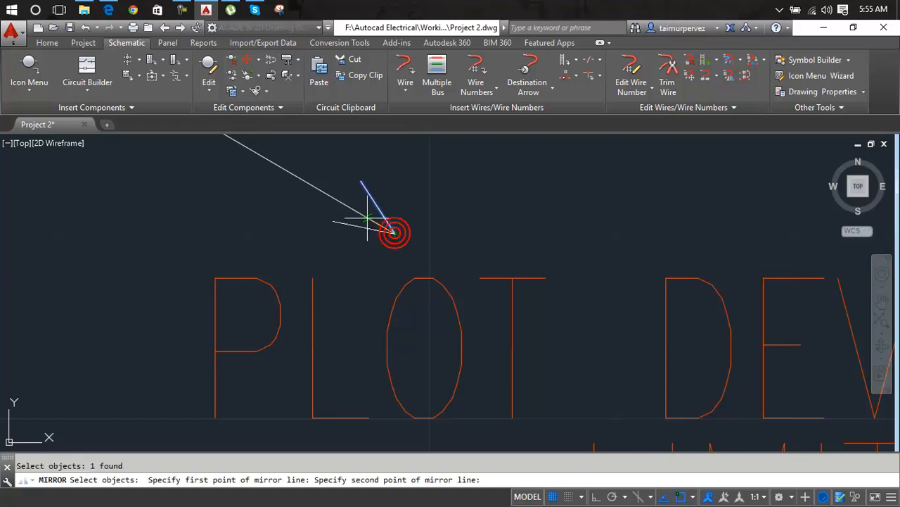
left_click(328, 193)
key("Return")
scroll(445, 232, "down", 3)
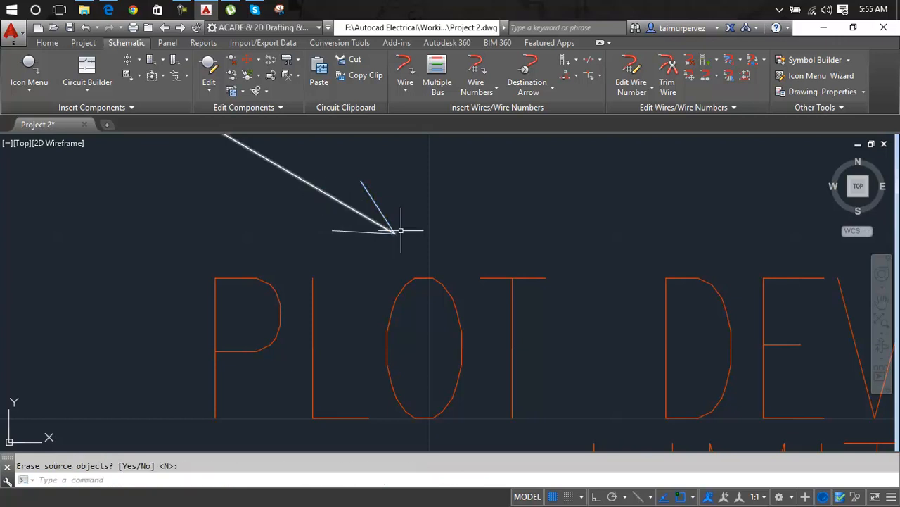
scroll(449, 235, "down", 5)
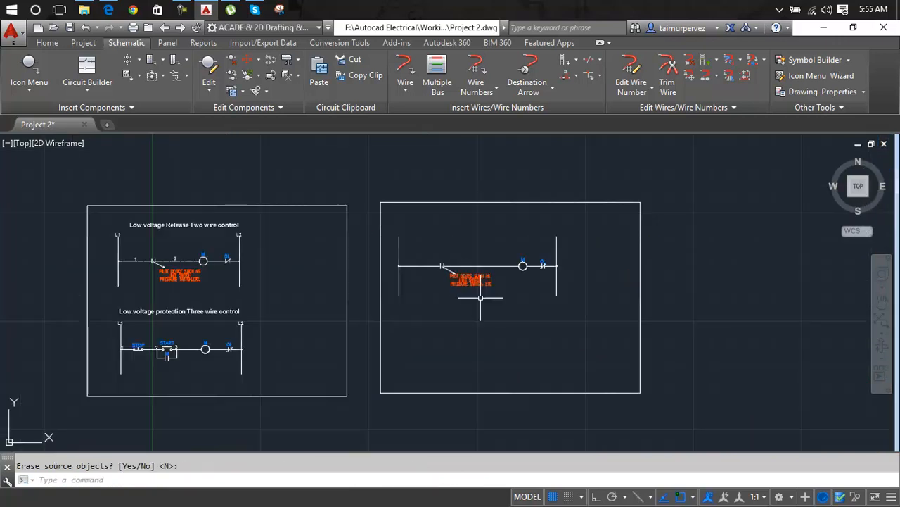
scroll(415, 266, "up", 2)
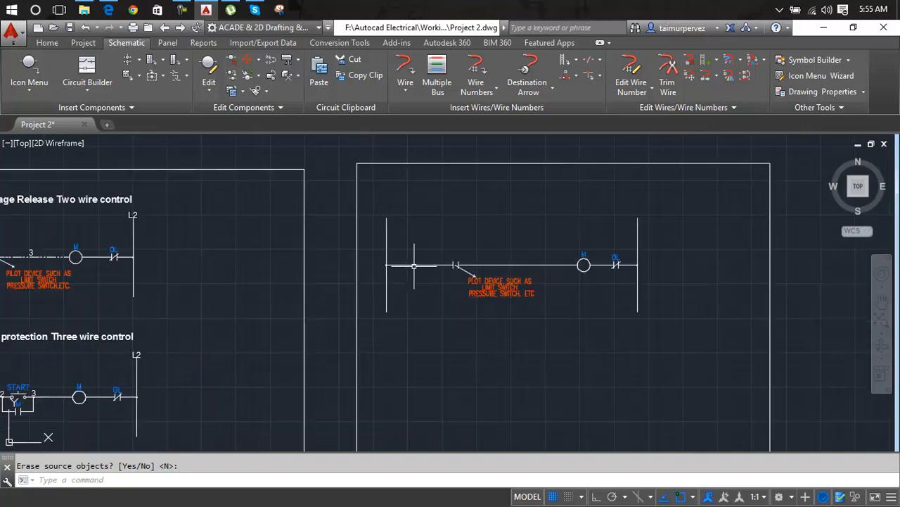
left_click(414, 266)
left_click(508, 266)
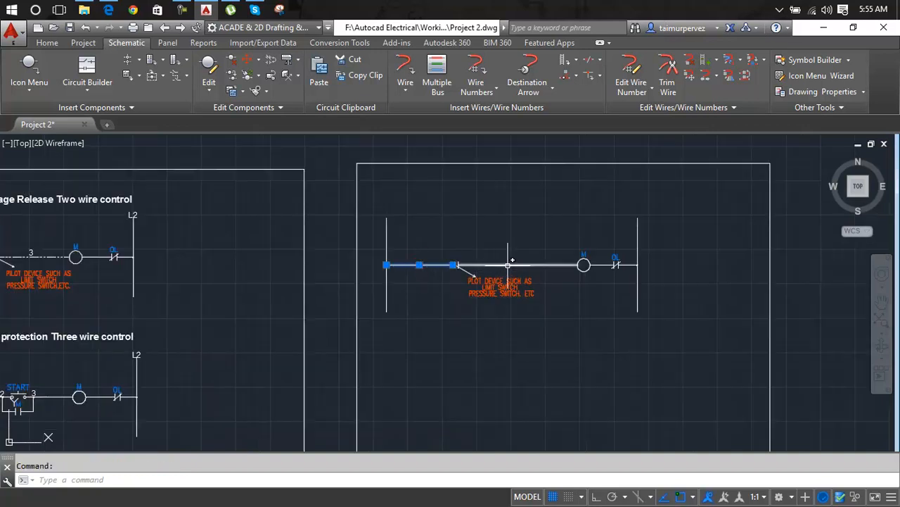
key("Escape")
- Change the linetype of the two wire segments between the left rail and the M coil to phantom
mouse_move(362, 236)
middle_mouse_down()
mouse_move(544, 222)
mouse_move(502, 220)
middle_mouse_up()
left_click(600, 250)
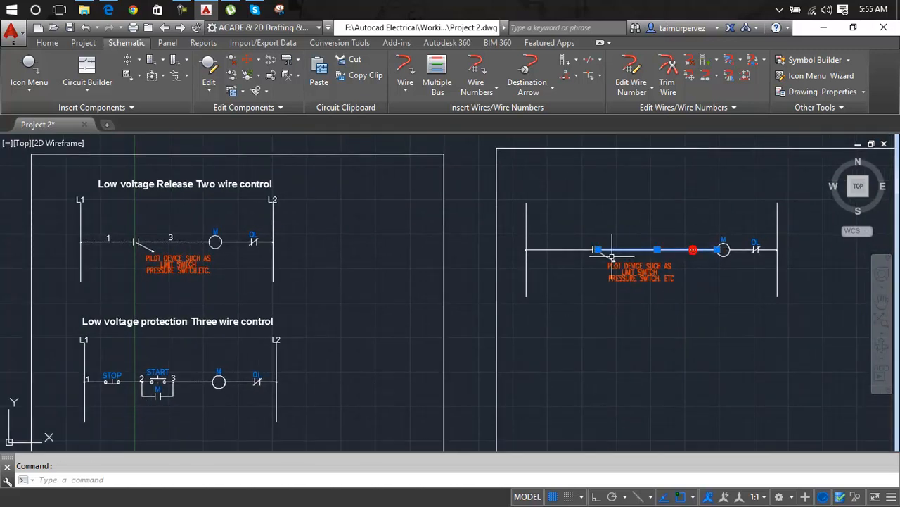
left_click(559, 250)
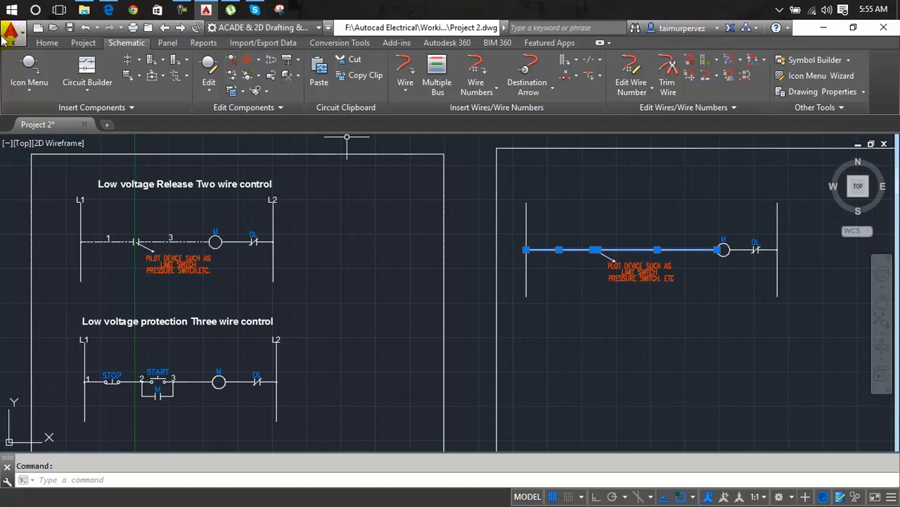
left_click(47, 42)
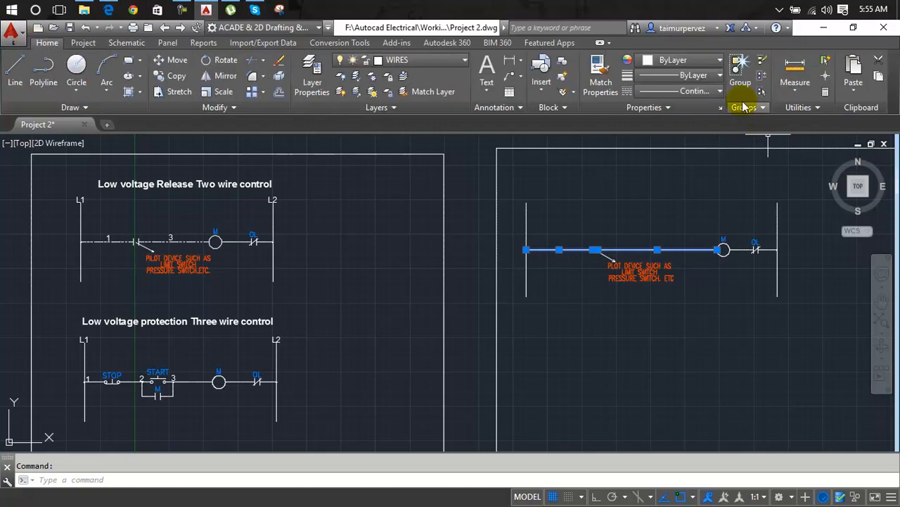
left_click(704, 74)
left_click(705, 73)
left_click(704, 90)
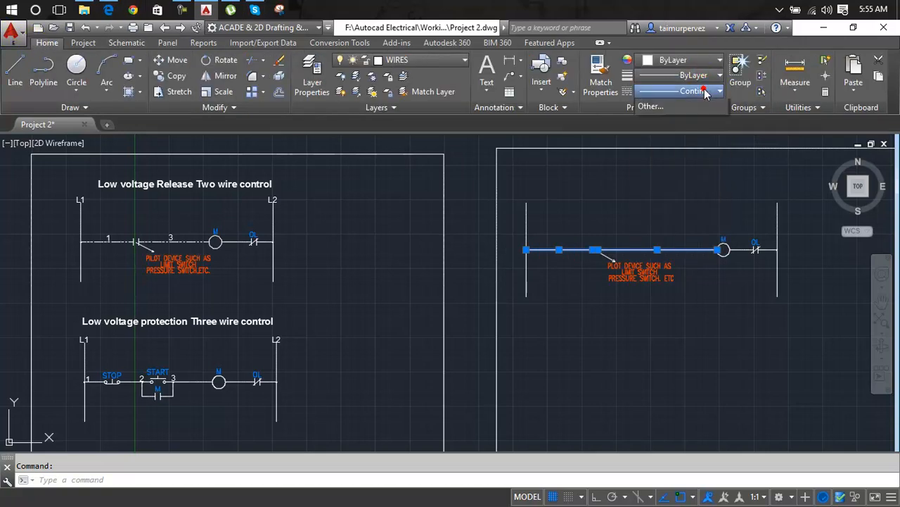
left_click(696, 157)
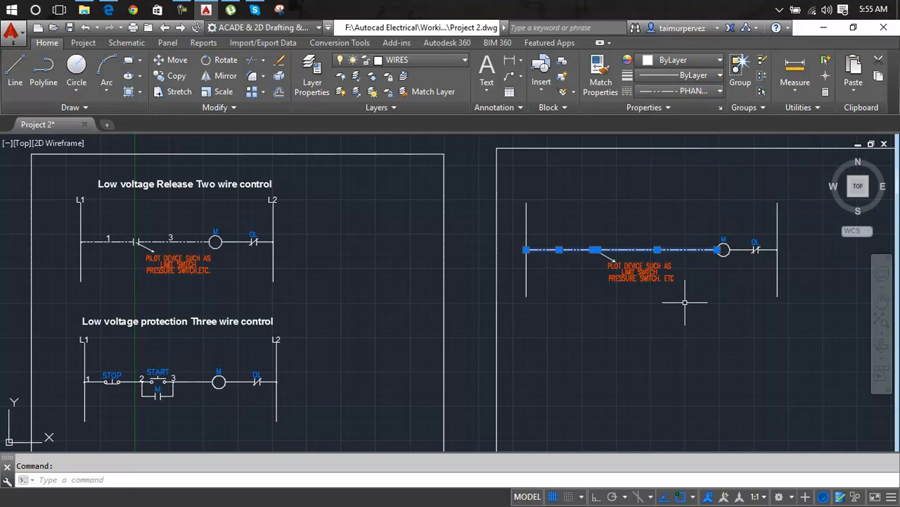
key("Escape")
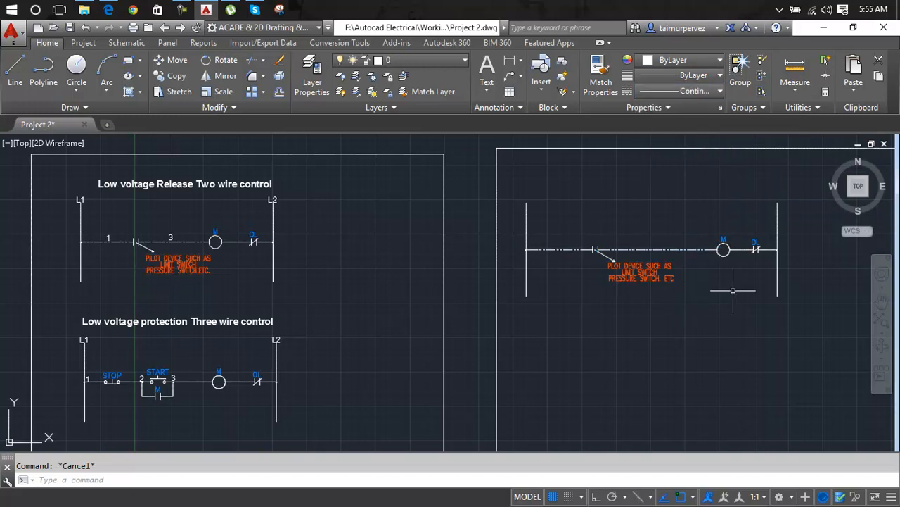
- Copy the entire two-wire circuit with its rails and description text to directly below the original
left_click(804, 190)
left_click(521, 315)
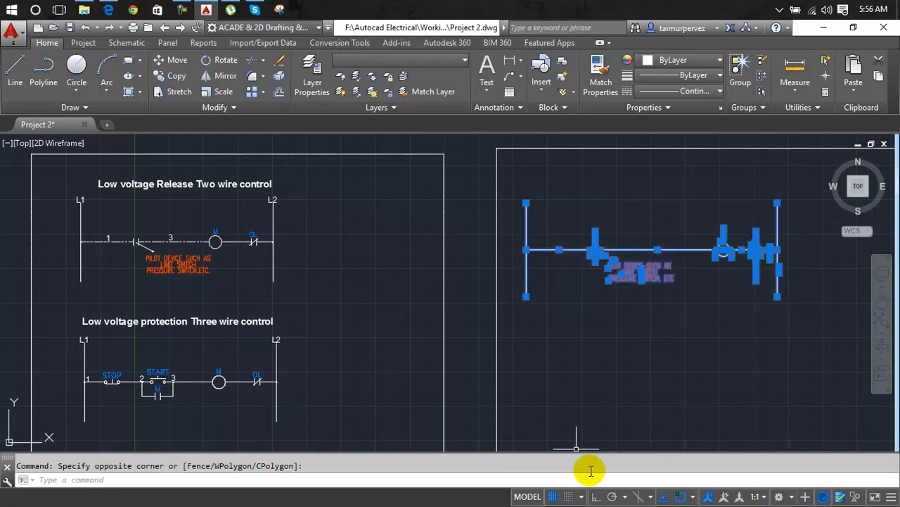
type("c")
key("Return")
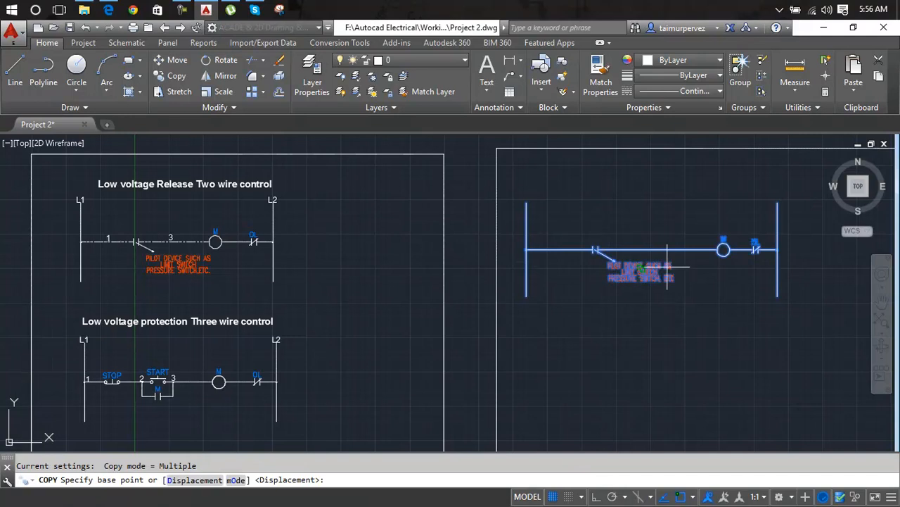
left_click(663, 246)
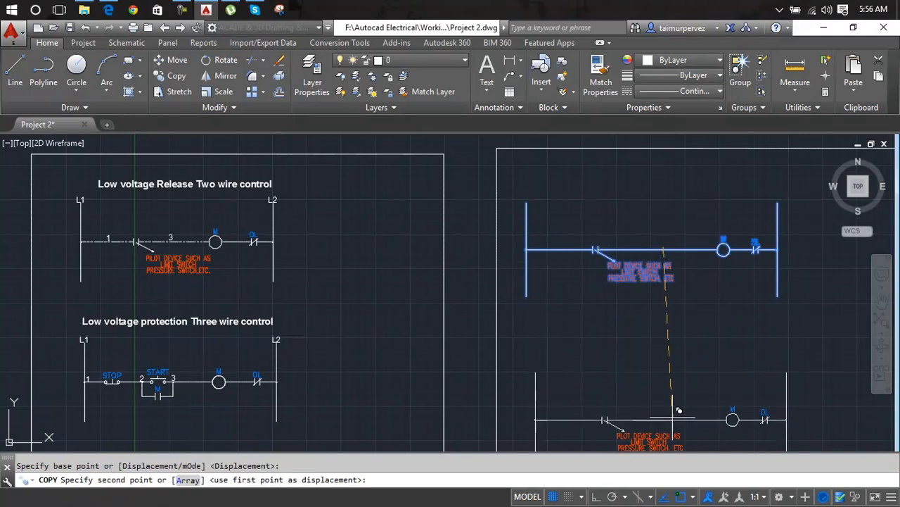
left_click(667, 423)
key("Escape")
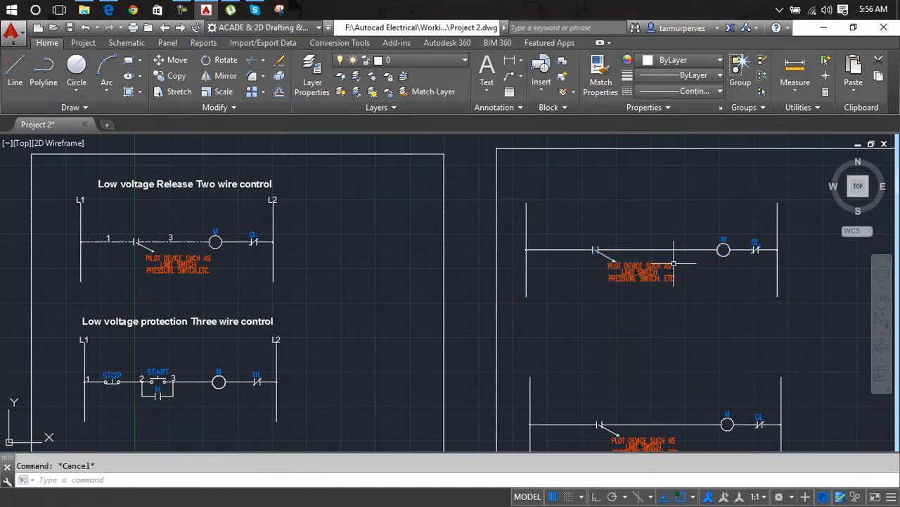
- Set the linetype of the upper circuit's two wire segments between the left rail and the M coil to PHANTOM2
left_click(669, 250)
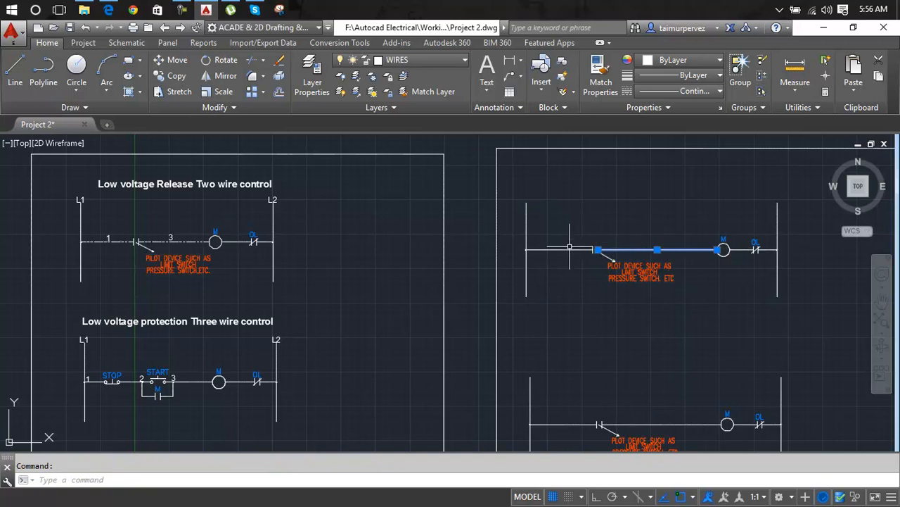
left_click(693, 91)
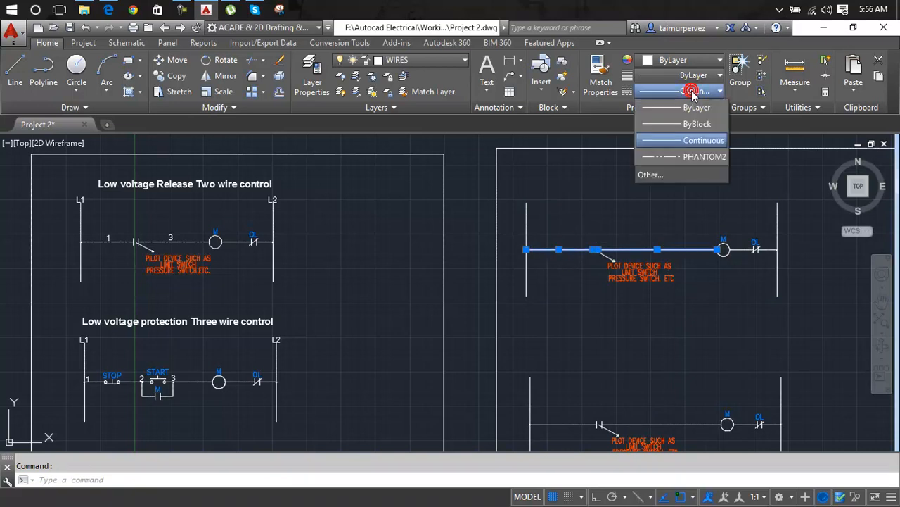
left_click(690, 157)
key("Escape")
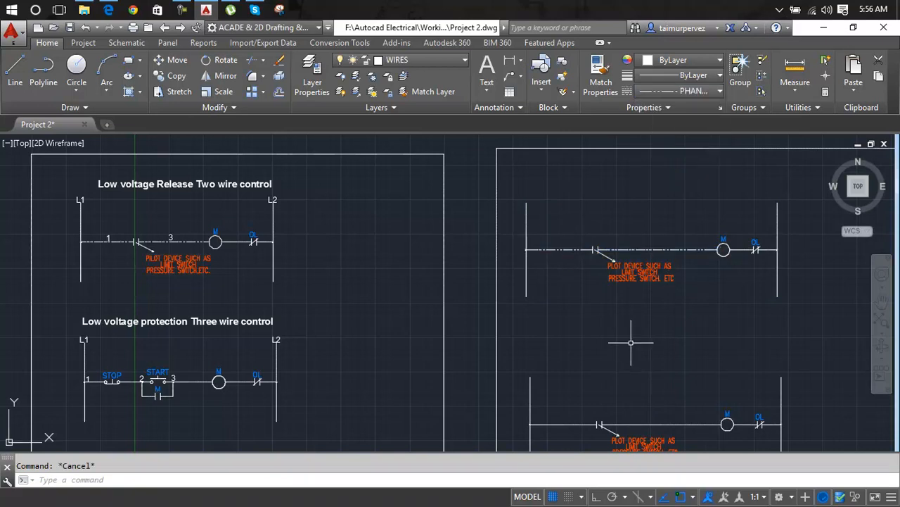
- Add the multiline text L1 just above the upper circuit's left rail
scroll(631, 343, "down", 2)
mouse_move(631, 342)
middle_mouse_down()
mouse_move(597, 246)
mouse_move(596, 288)
middle_mouse_up()
scroll(536, 190, "up", 4)
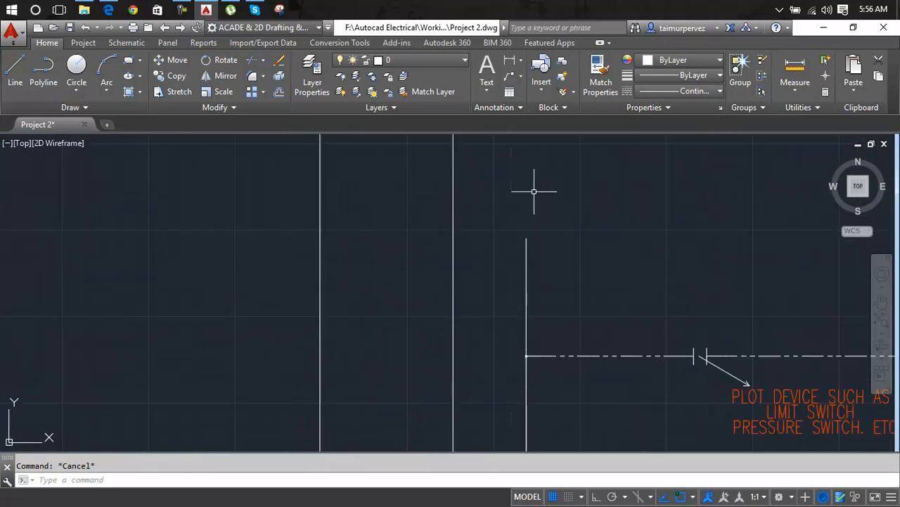
type("t")
key("Return")
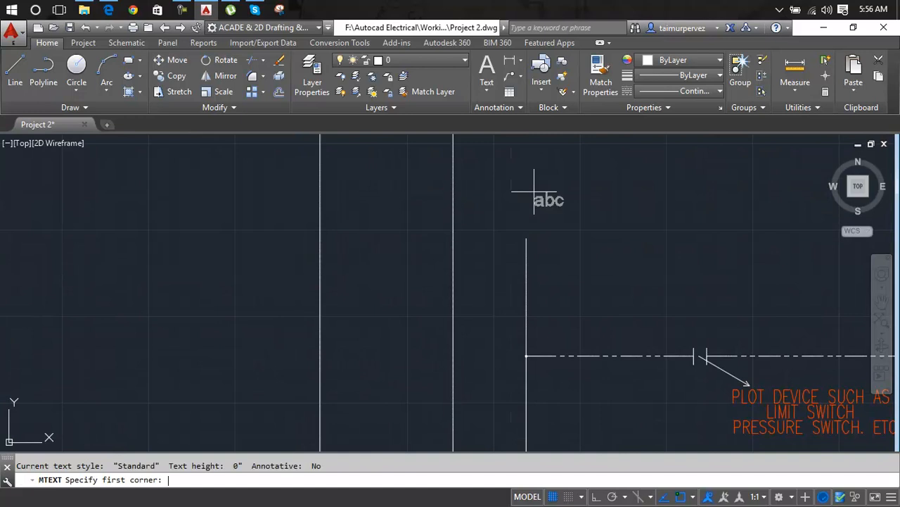
left_click(538, 189)
left_click(588, 220)
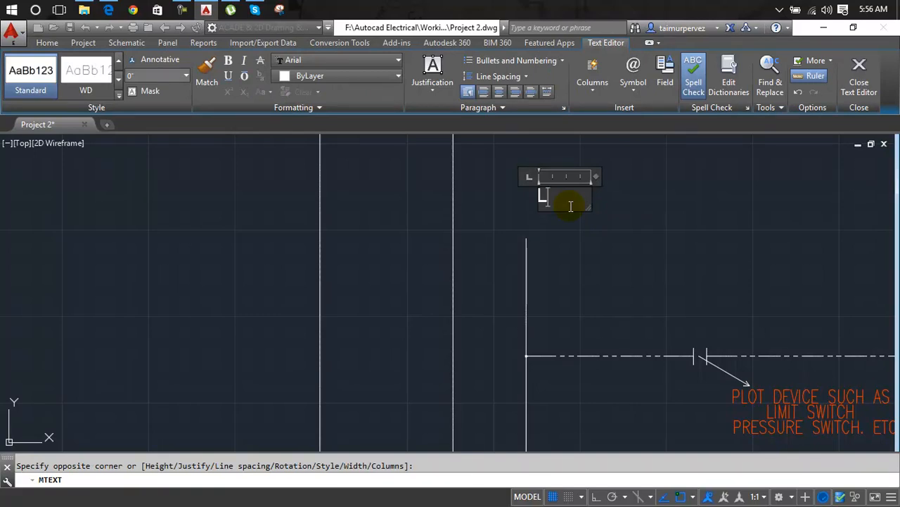
key("Escape")
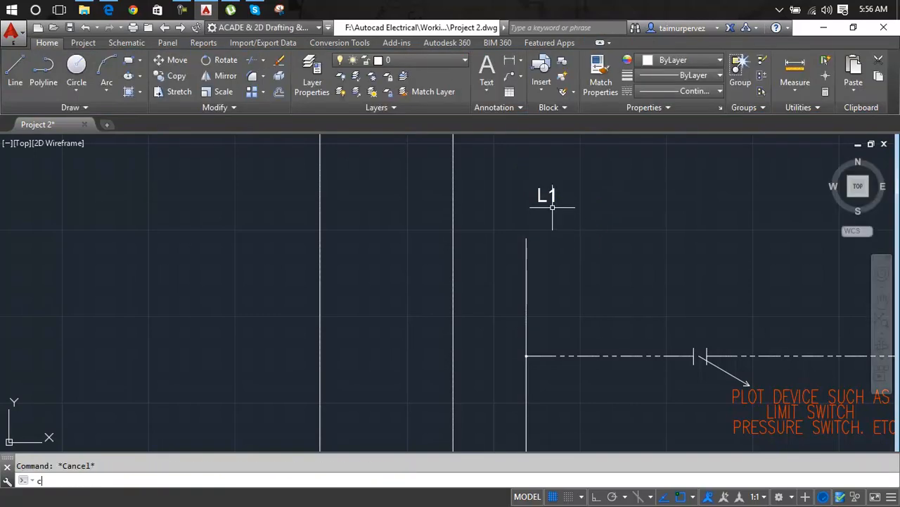
- Copy the L1 text onto the top end of the upper circuit's left rail
type("cp")
key("Return")
left_click(547, 198)
key("Return")
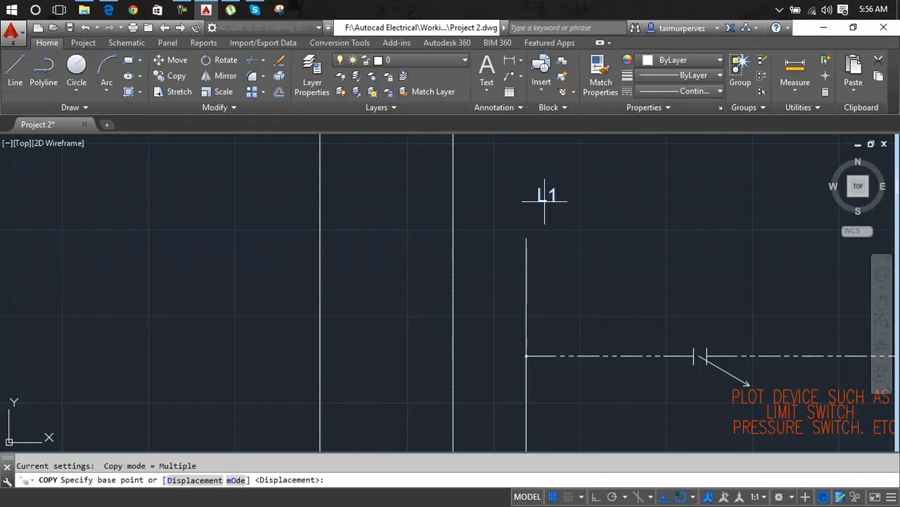
left_click(542, 203)
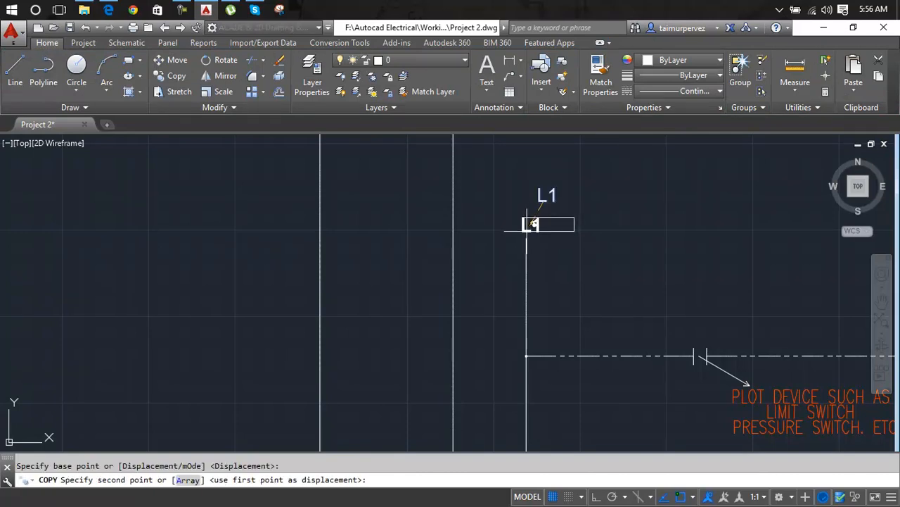
left_click(533, 224)
- Place further copies of the L1 text atop the upper circuit's right rail and both rails of the lower circuit
scroll(539, 226, "down", 2)
middle_click_drag(622, 244, 458, 251)
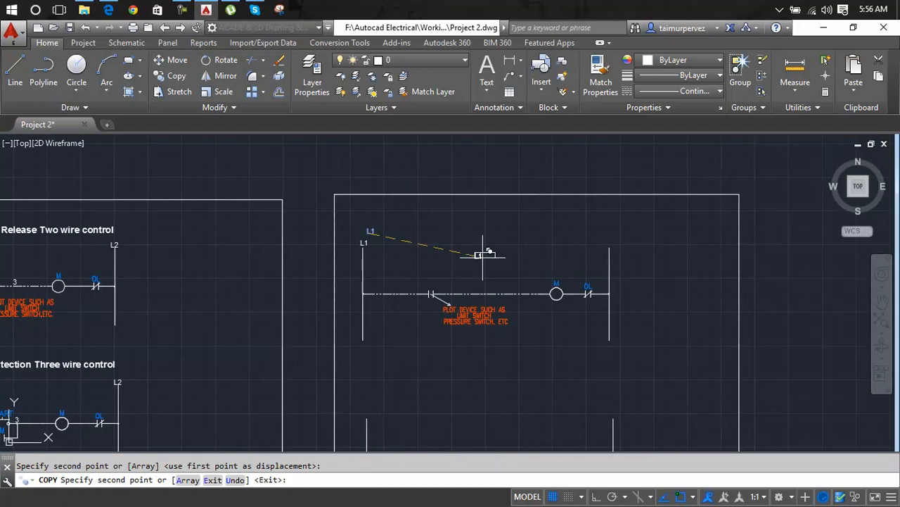
scroll(609, 239, "up", 2)
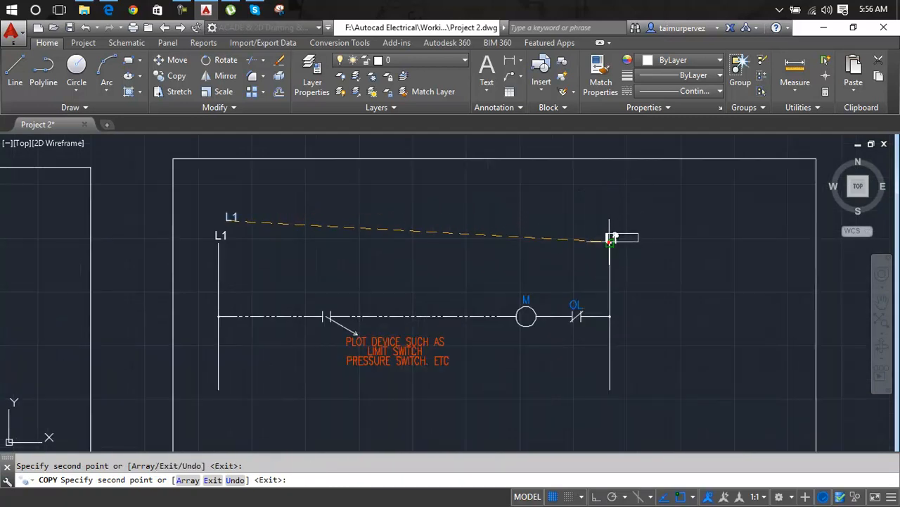
scroll(549, 309, "down", 3)
scroll(461, 243, "up", 4)
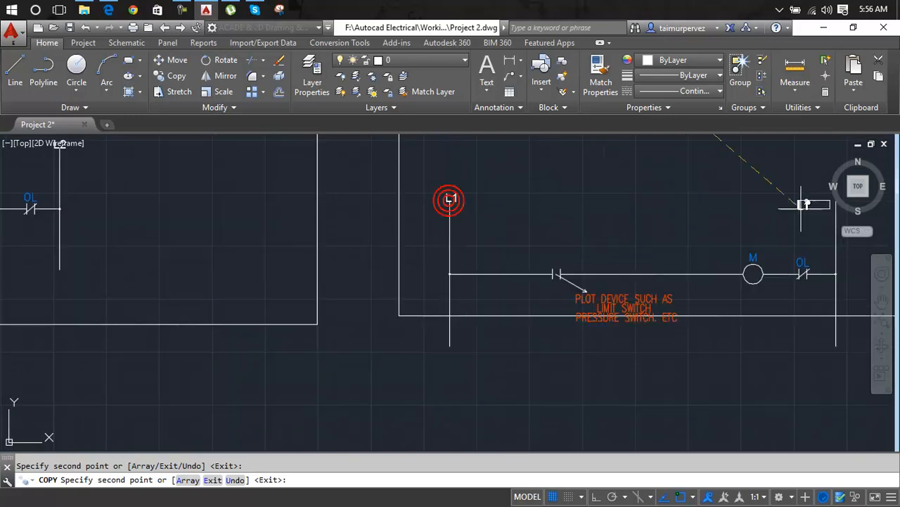
middle_click_drag(838, 219, 640, 251)
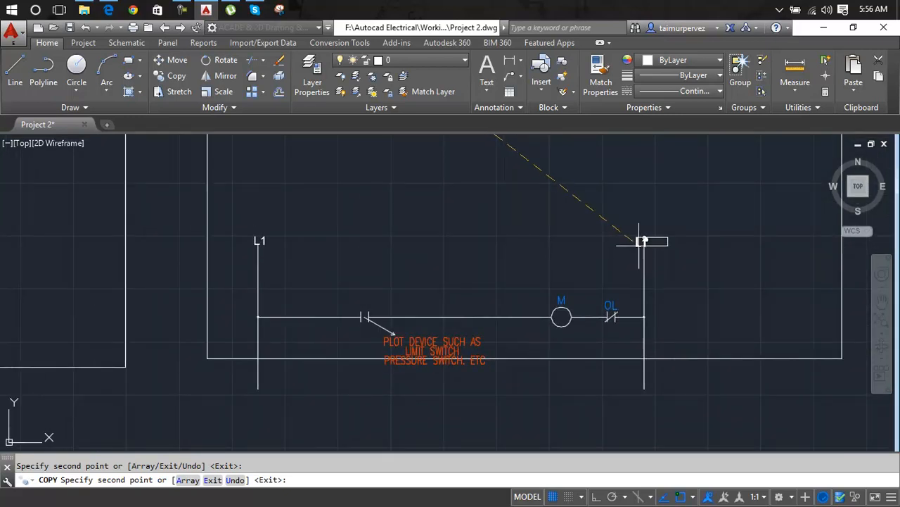
left_click(644, 240)
key("Escape")
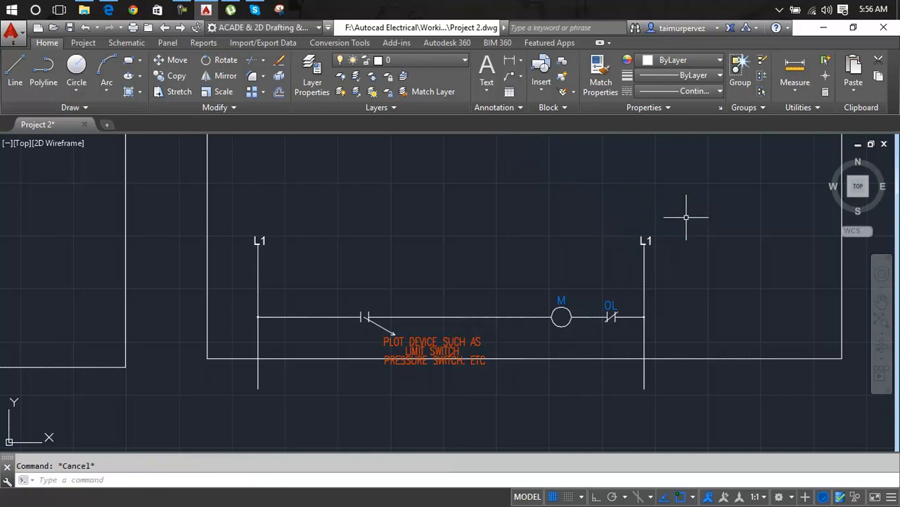
type("m")
key("Return")
left_click(724, 189)
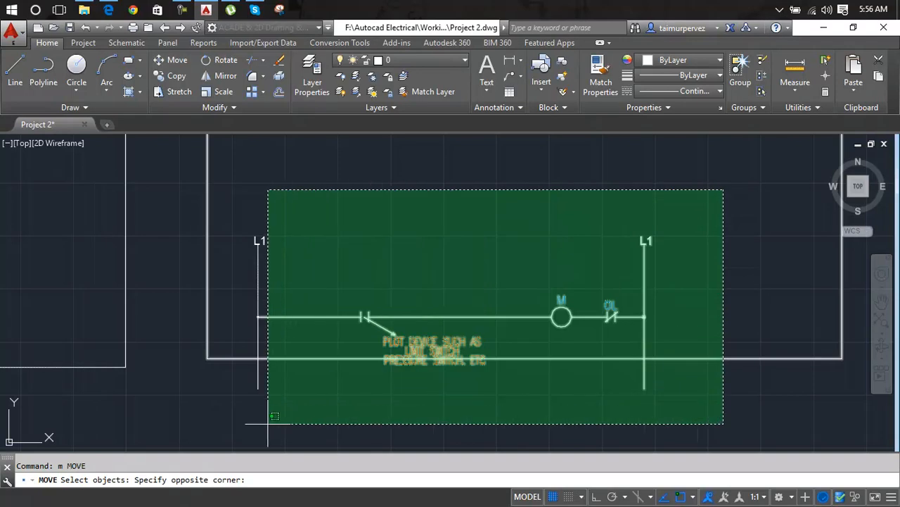
left_click(218, 424)
key("Return")
key("Escape")
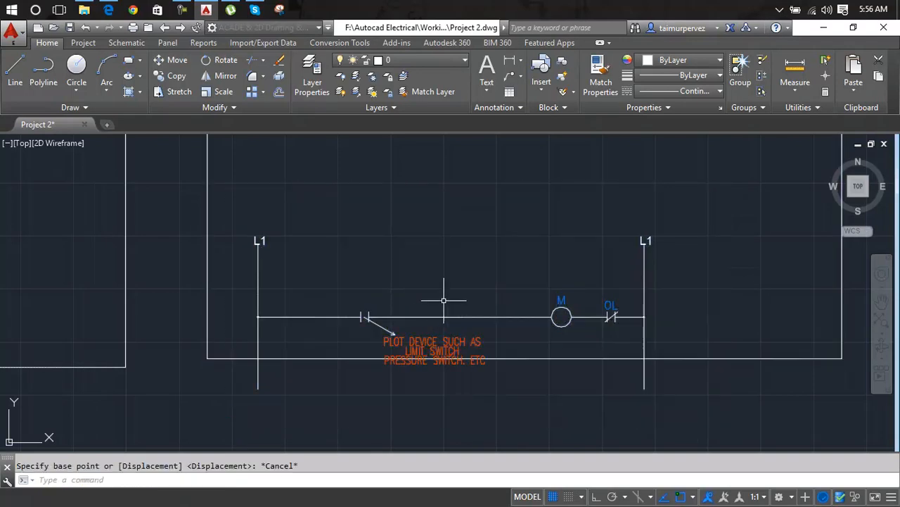
- Move the lower circuit with its rail labels straight up so that it fits inside the frame
type("m")
key("Return")
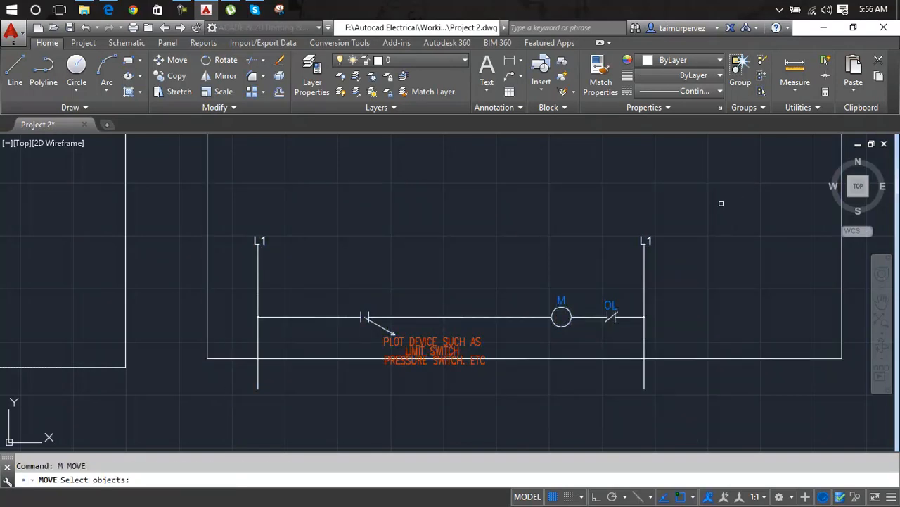
left_click(702, 214)
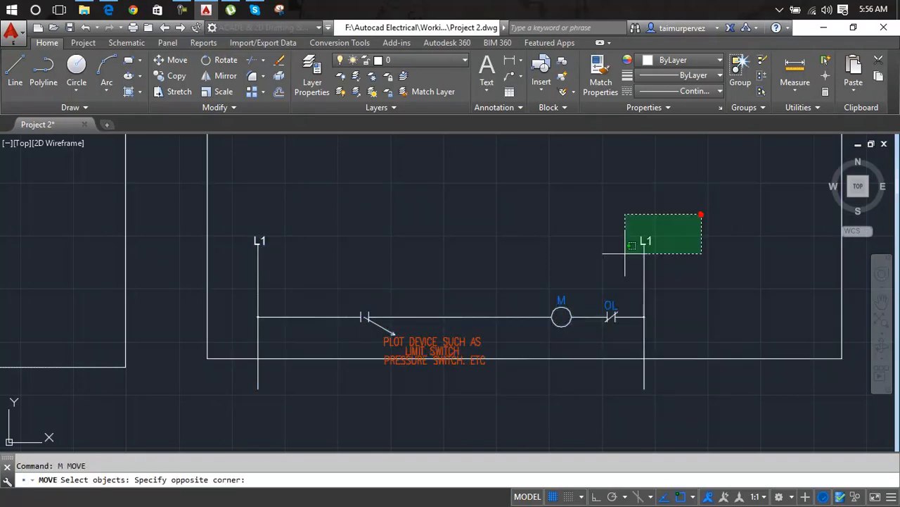
left_click(251, 350)
key("Return")
left_click(438, 295)
left_click(438, 234)
key("Escape")
scroll(428, 235, "down", 4)
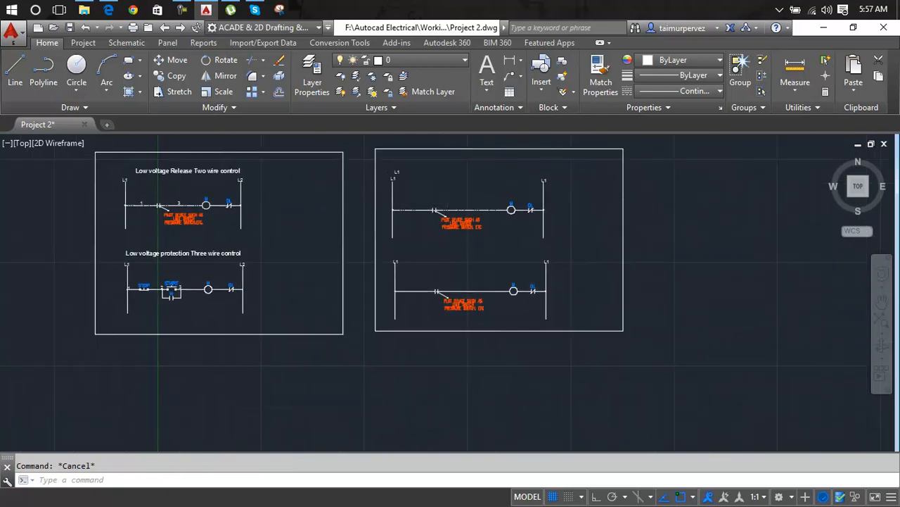
- Change the spare L1 text above the upper circuit's left rail label to 1
scroll(424, 204, "up", 5)
left_click(411, 221)
left_click(380, 247)
key("Escape")
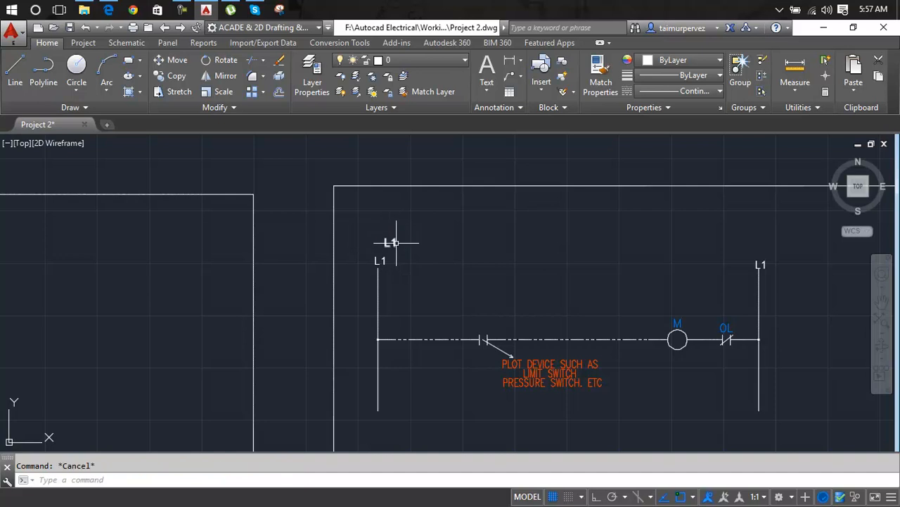
double_click(393, 242)
left_click_drag(394, 243, 379, 242)
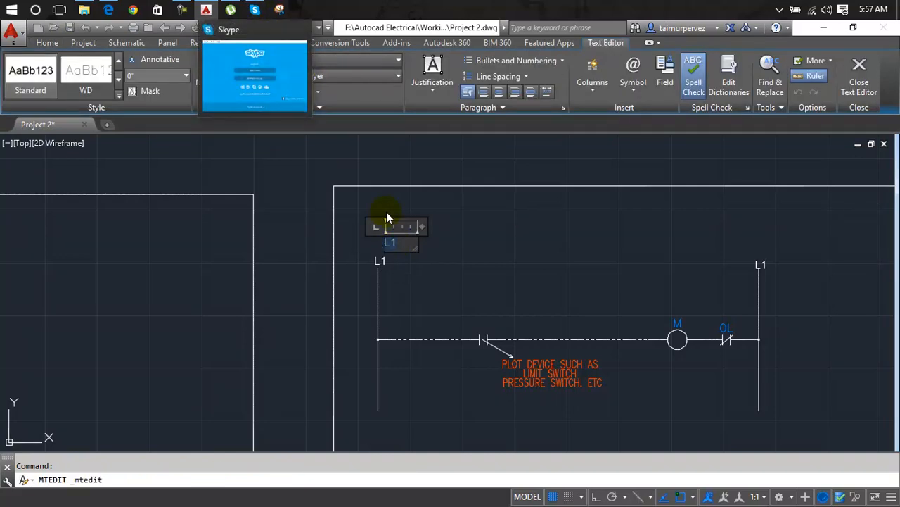
type("1")
left_click(431, 247)
- Move the 1 text to just above the upper circuit's wire between the left rail and the NO contact
scroll(430, 249, "down", 2)
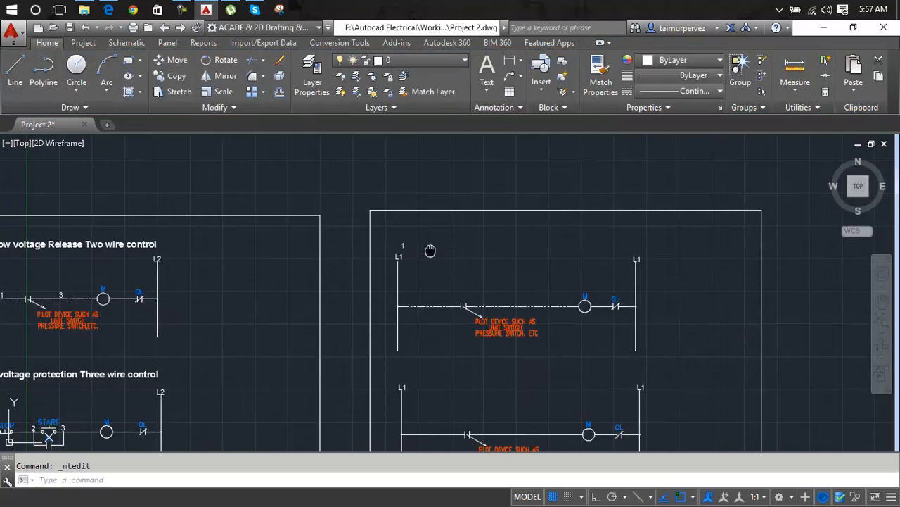
middle_click_drag(430, 249, 604, 175)
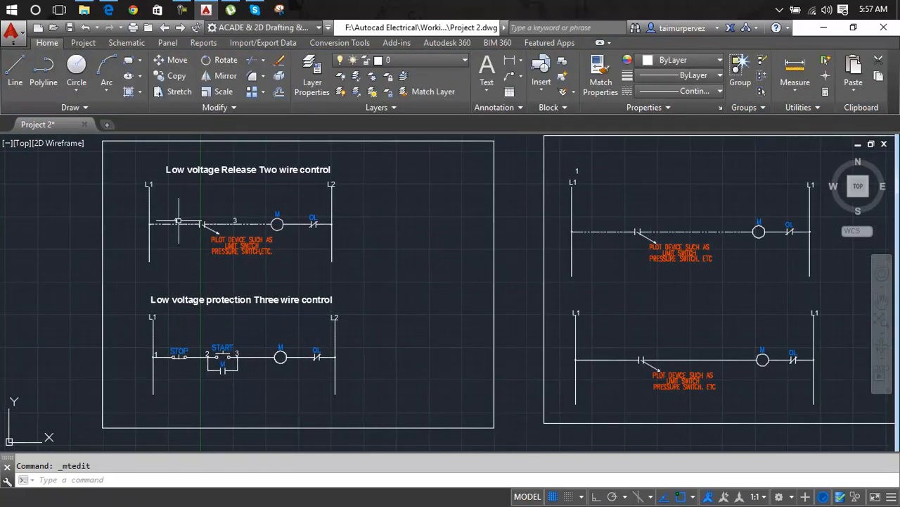
mouse_move(492, 228)
middle_mouse_down()
mouse_move(410, 254)
mouse_move(270, 258)
middle_mouse_up()
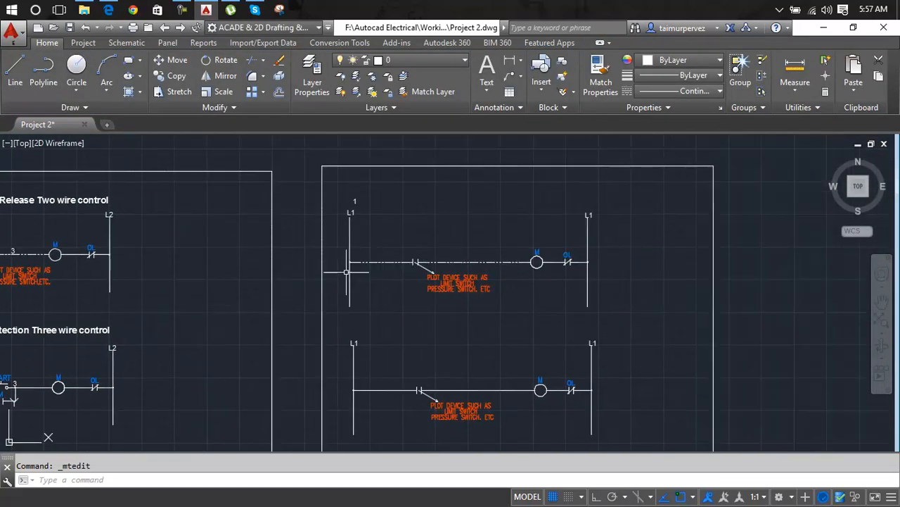
scroll(377, 237, "up", 2)
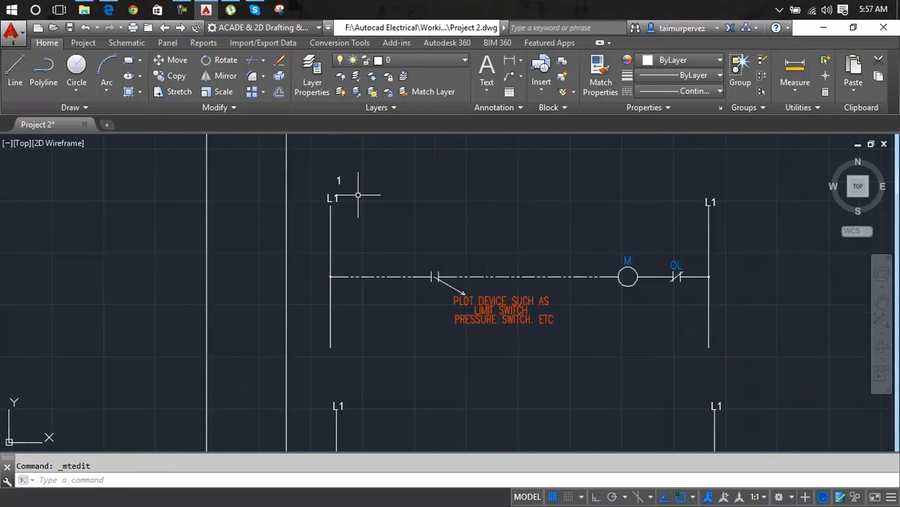
key("Return")
left_click(337, 179)
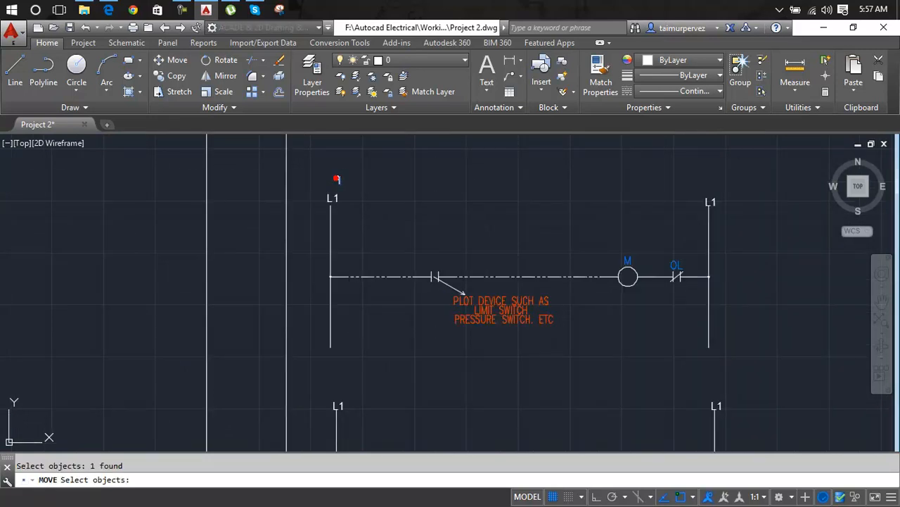
key("Return")
left_click(339, 180)
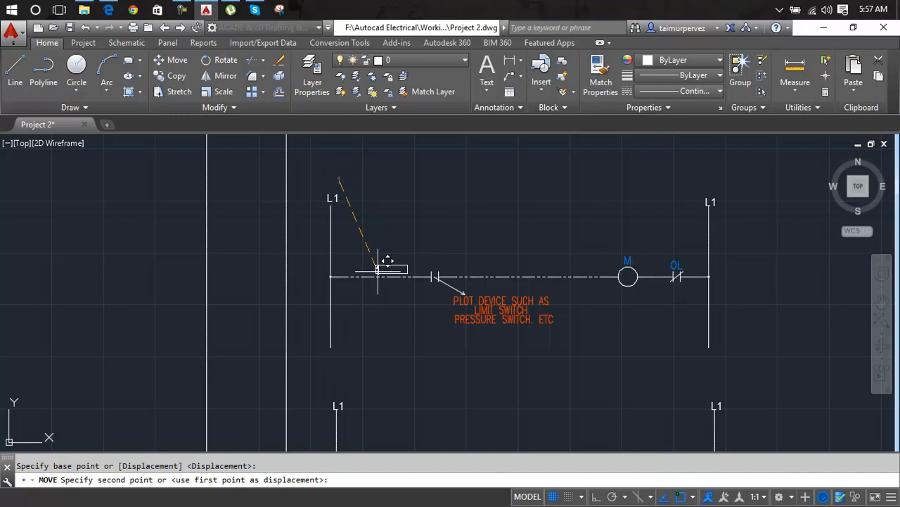
left_click(375, 272)
scroll(384, 270, "up", 4)
key("Escape")
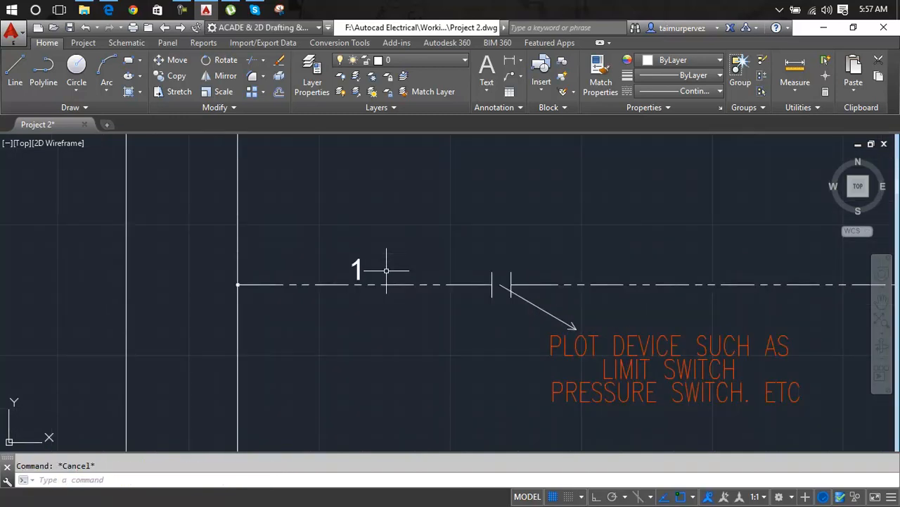
- Copy the 1 wire number to above the phantom wire between the NO contact and the M coil
type("cp")
key("Return")
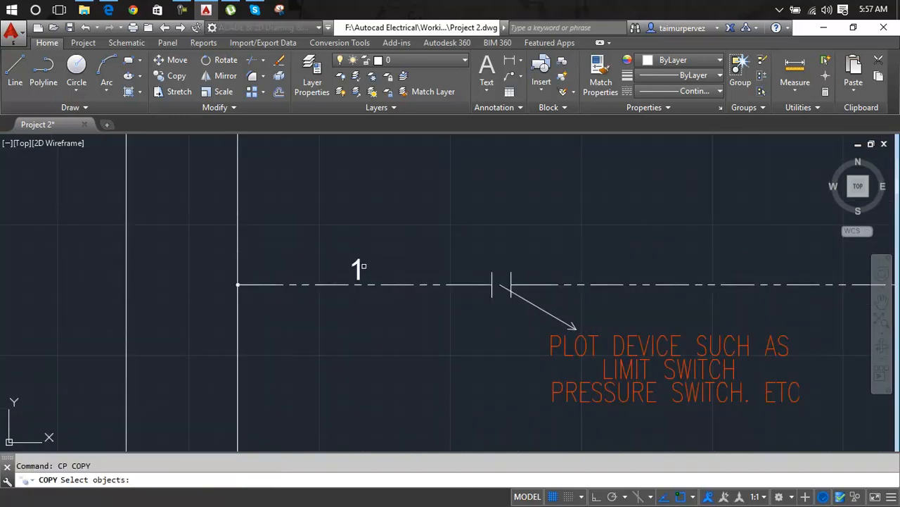
left_click(359, 265)
key("Return")
left_click(358, 264)
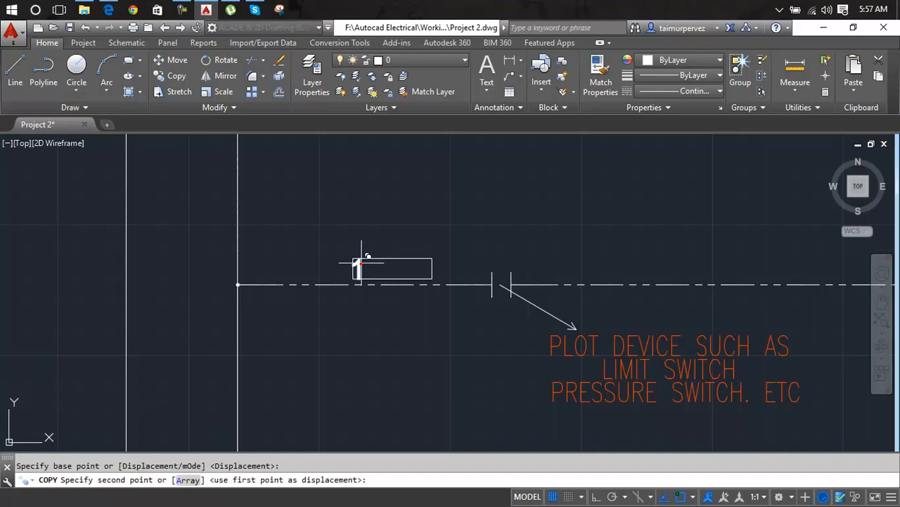
left_click(701, 264)
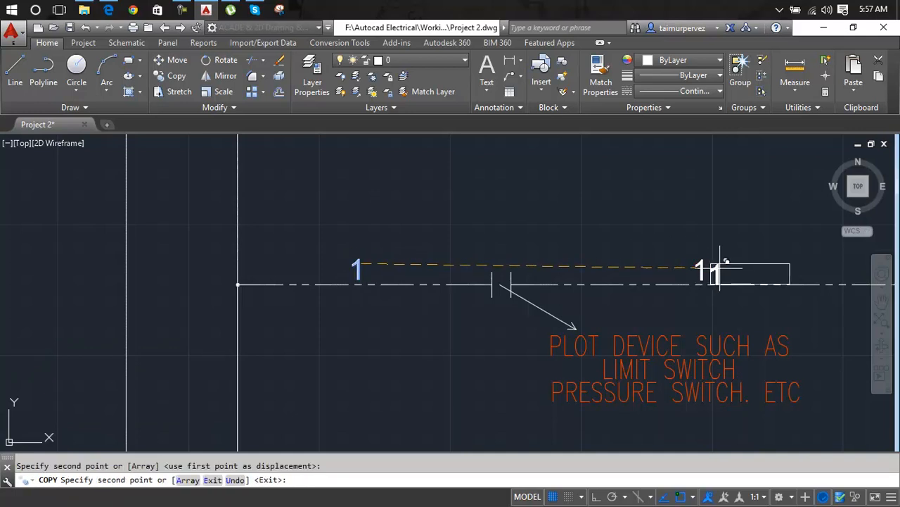
- Change the copied wire number between the upper circuit's NO contact and M coil to 3
key("Escape")
double_click(701, 267)
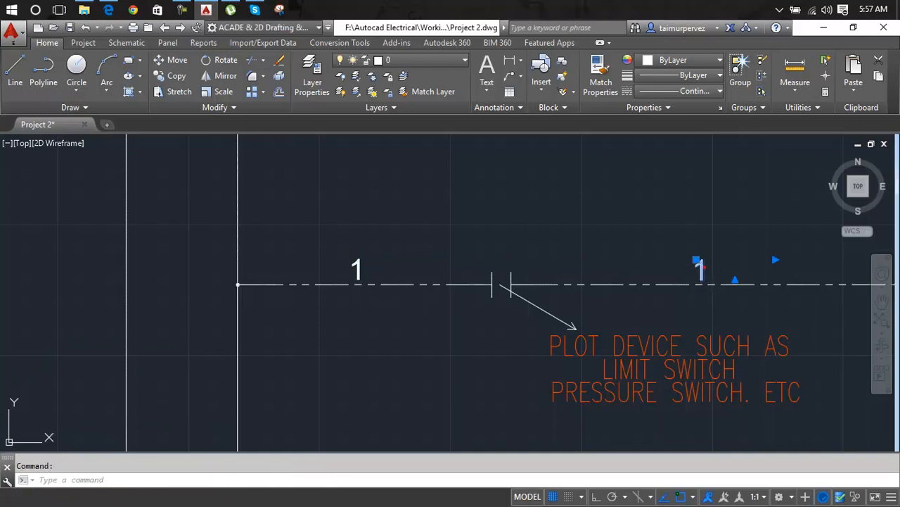
type("3")
left_click(650, 257)
scroll(649, 253, "down", 4)
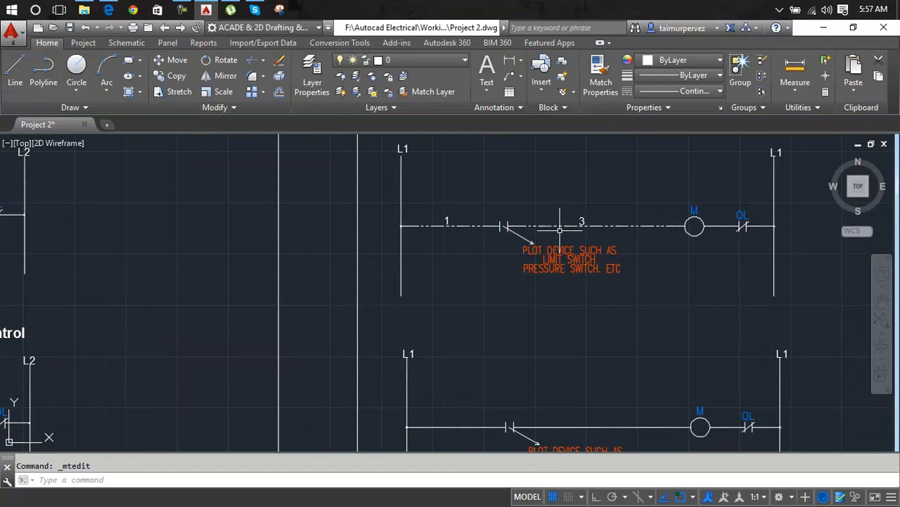
- Delete the NO contact together with its arrow and pilot device note from the lower circuit
scroll(560, 228, "down", 4)
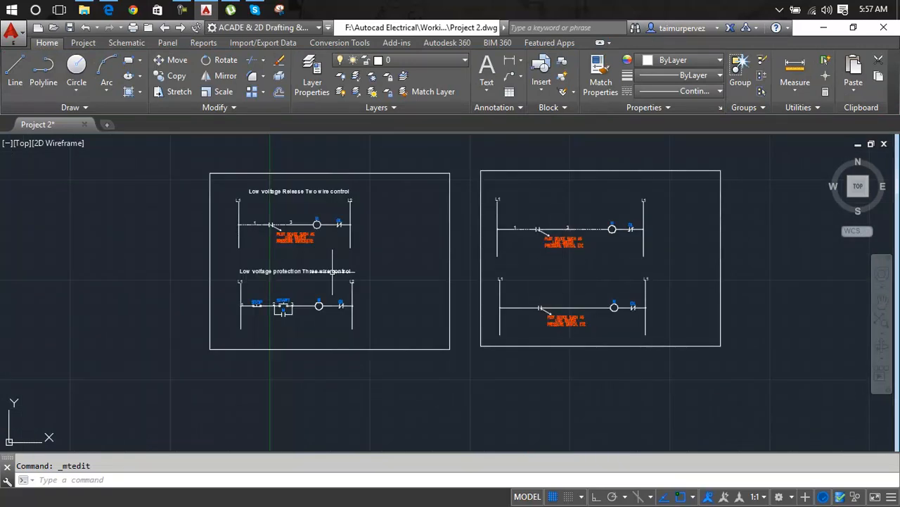
scroll(571, 311, "up", 4)
left_click(640, 306)
left_click(488, 362)
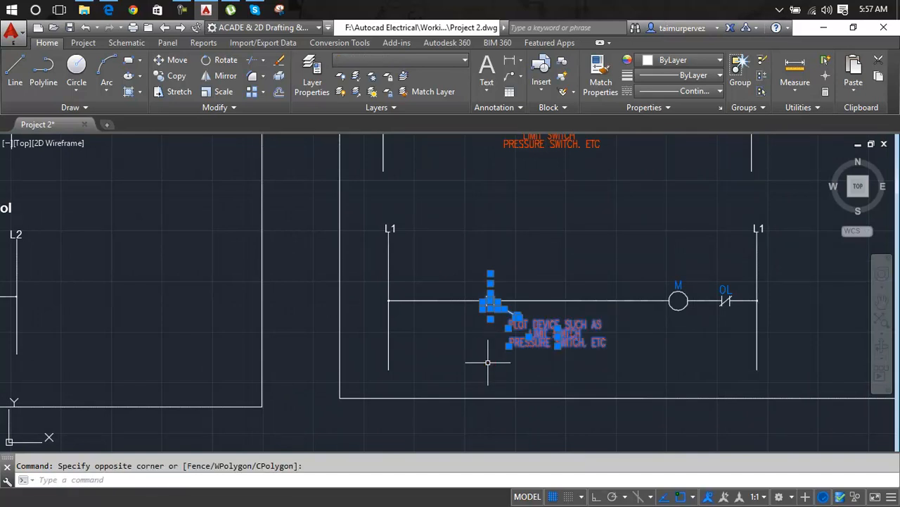
key("Delete")
- Stretch the lower circuit's left wire to meet the right wire, closing the gap where the contact was
middle_click_drag(501, 323, 516, 324)
scroll(490, 300, "up", 5)
left_click(497, 308)
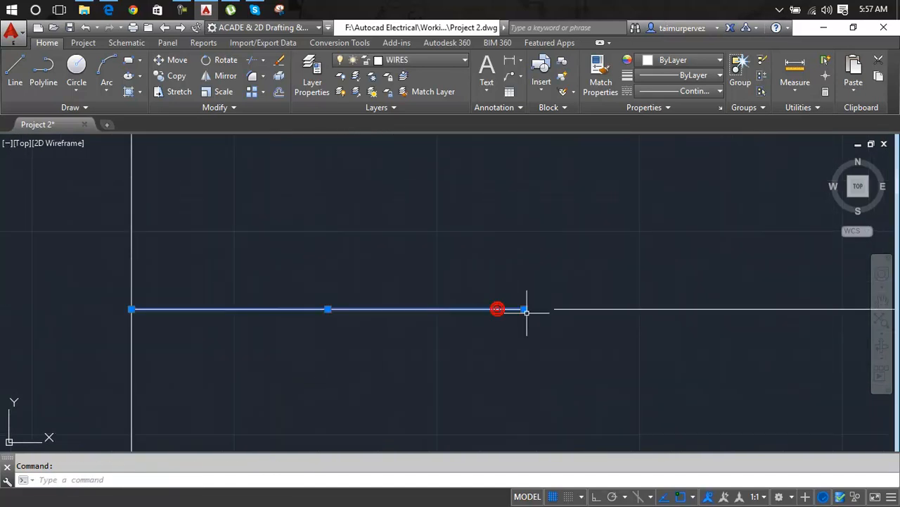
left_click(524, 308)
left_click(553, 307)
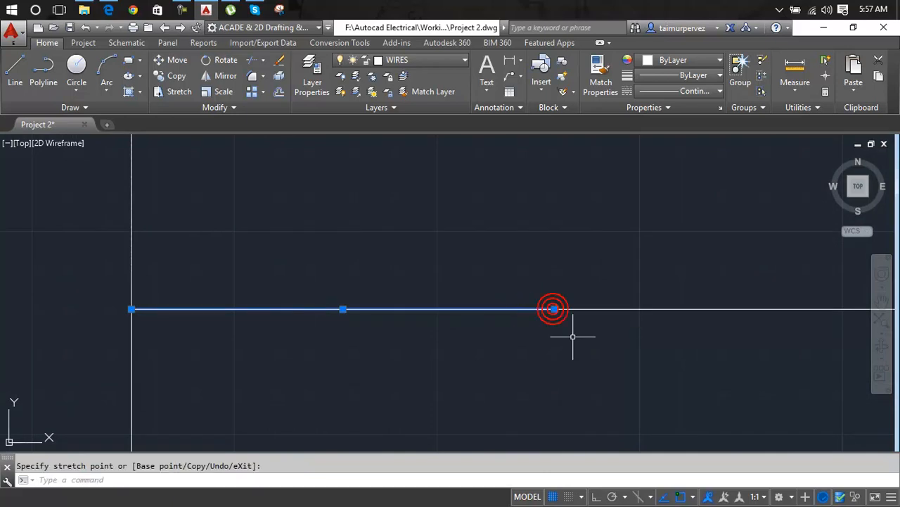
key("Escape")
- Insert a Push Button NC symbol on the lower circuit's wire near the left rail
scroll(573, 337, "down", 3)
mouse_move(573, 337)
middle_mouse_down()
mouse_move(691, 259)
mouse_move(634, 265)
middle_mouse_up()
scroll(689, 259, "down", 2)
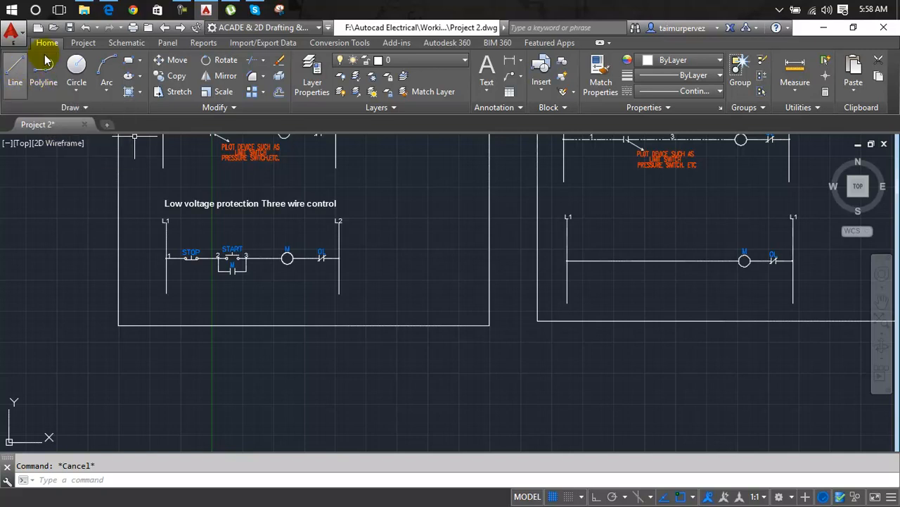
left_click(125, 41)
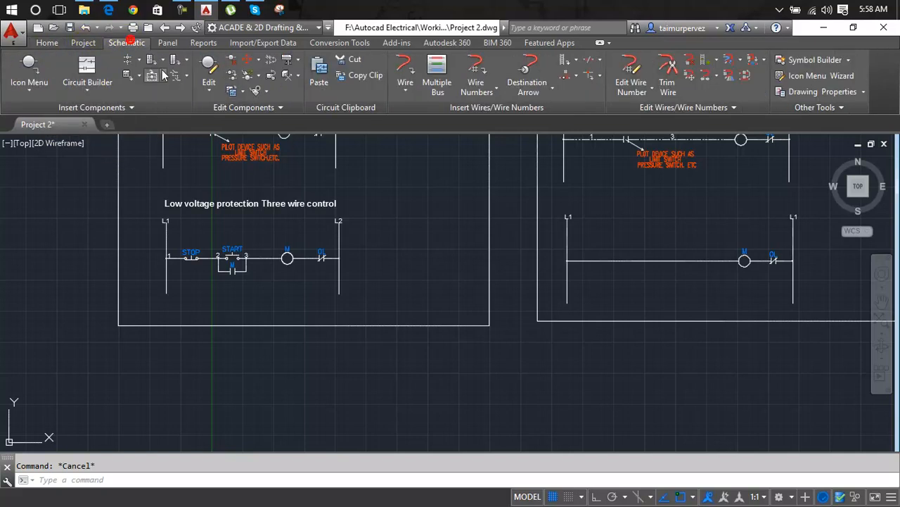
left_click(30, 65)
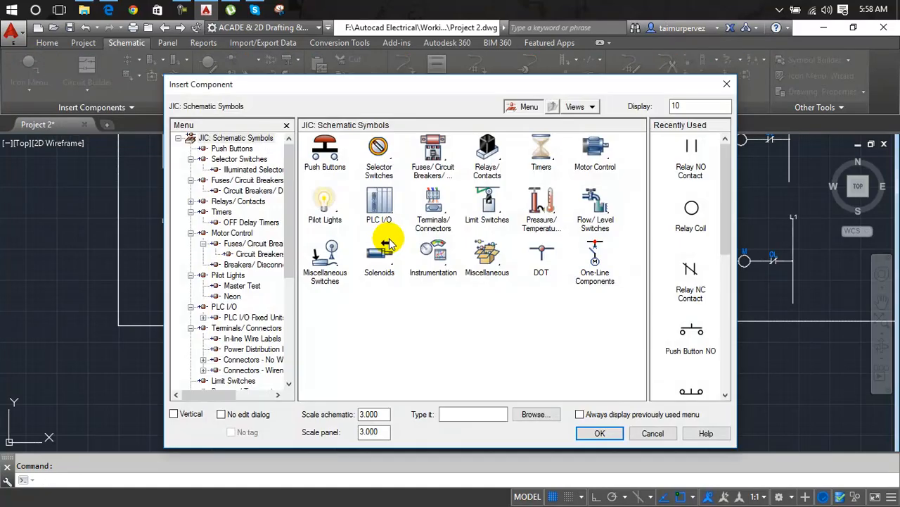
left_click_drag(727, 213, 743, 257)
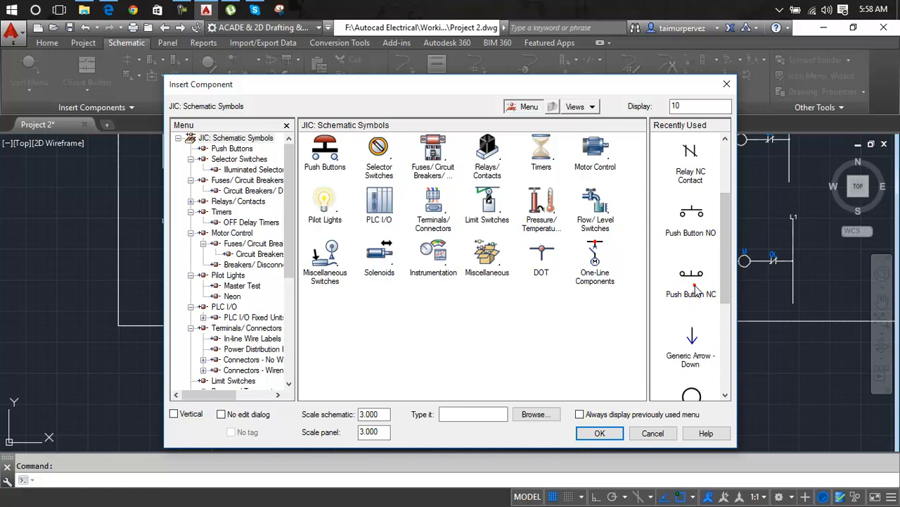
left_click(692, 285)
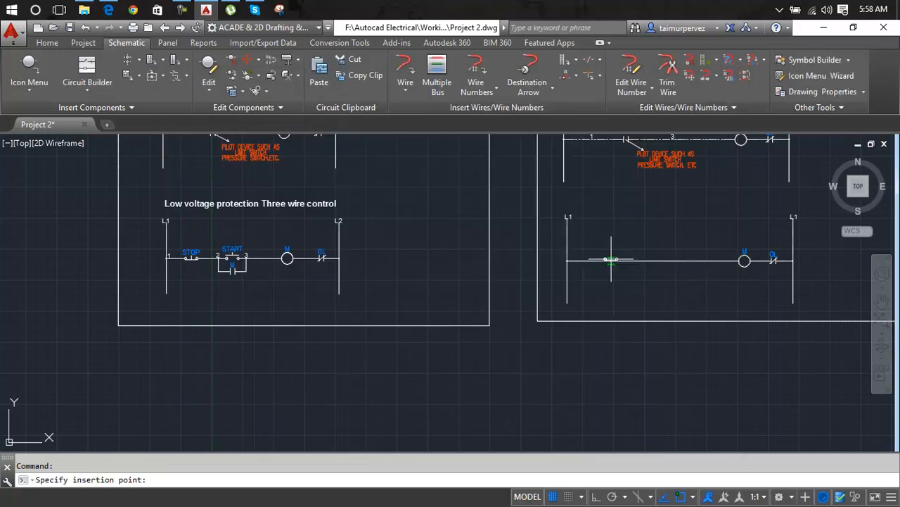
scroll(613, 260, "up", 4)
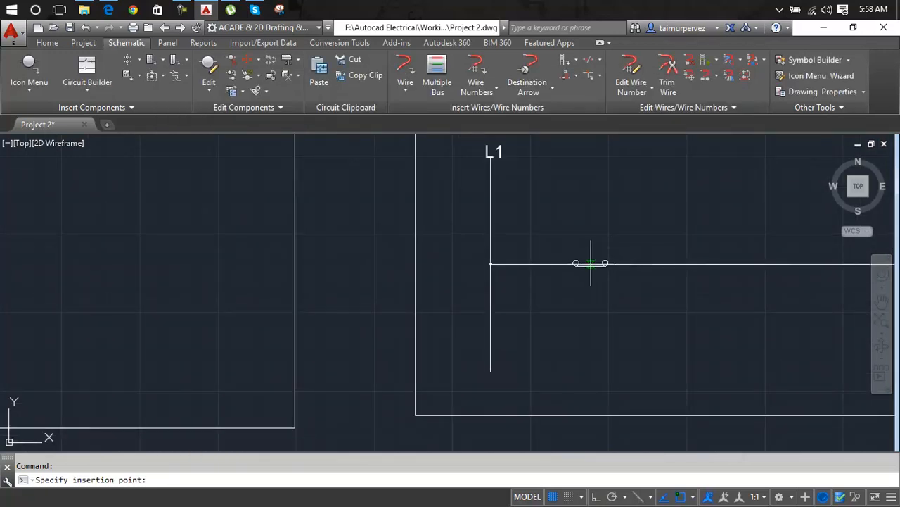
scroll(591, 263, "up", 3)
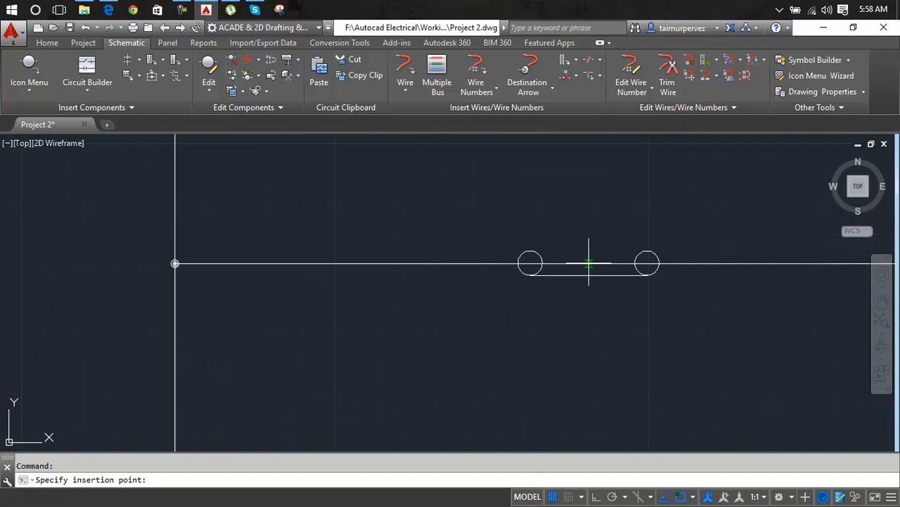
left_click(609, 290)
- Set the normally closed push button's component tag to STOP
left_click(295, 116)
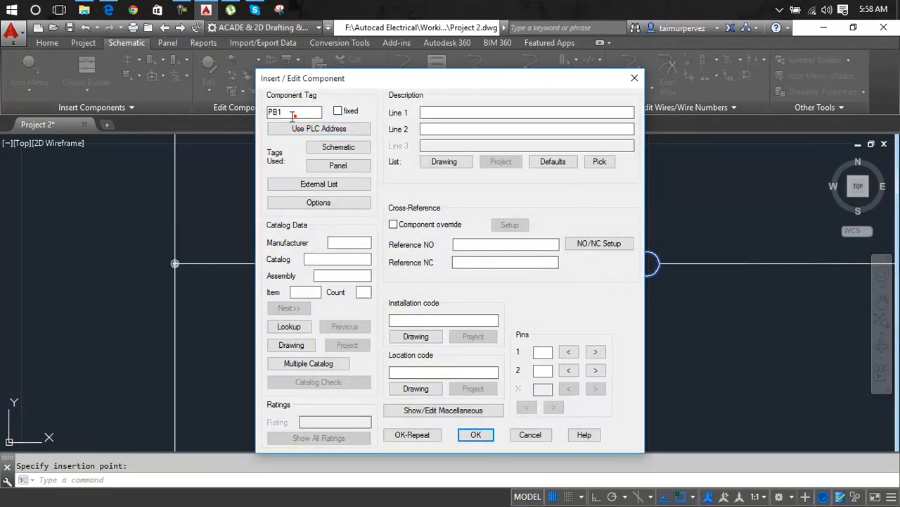
type("STOP")
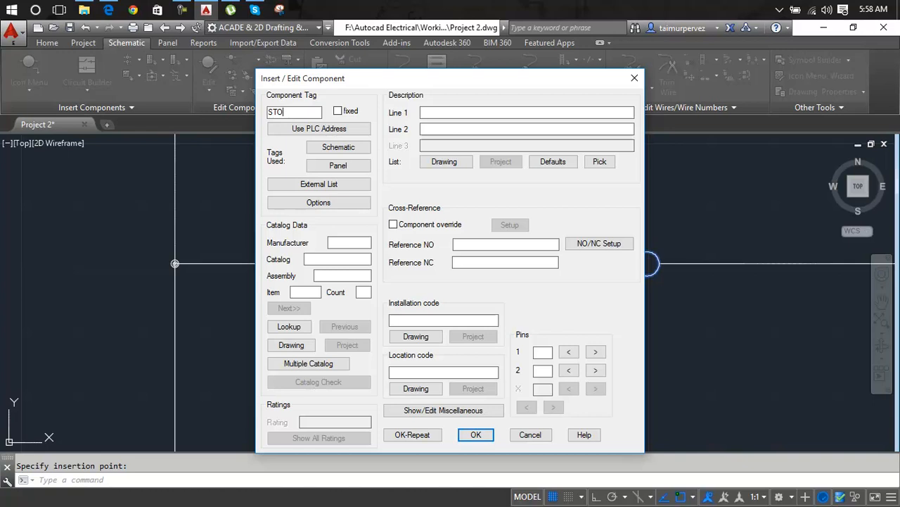
left_click(479, 434)
- Draw a rectangular parallel wire branch below the lower circuit's wire, between the STOP button and the M coil
scroll(561, 300, "down", 8)
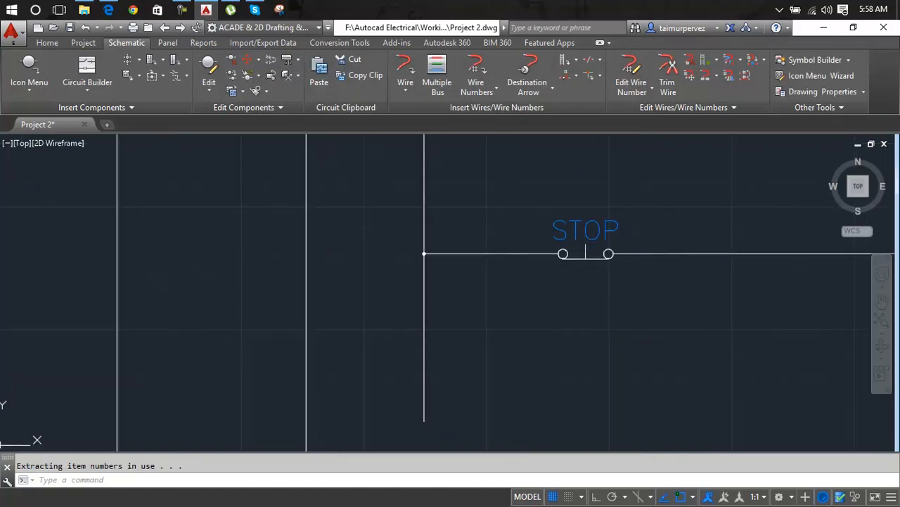
mouse_move(608, 272)
middle_mouse_down()
mouse_move(721, 256)
mouse_move(503, 261)
middle_mouse_up()
scroll(503, 265, "up", 2)
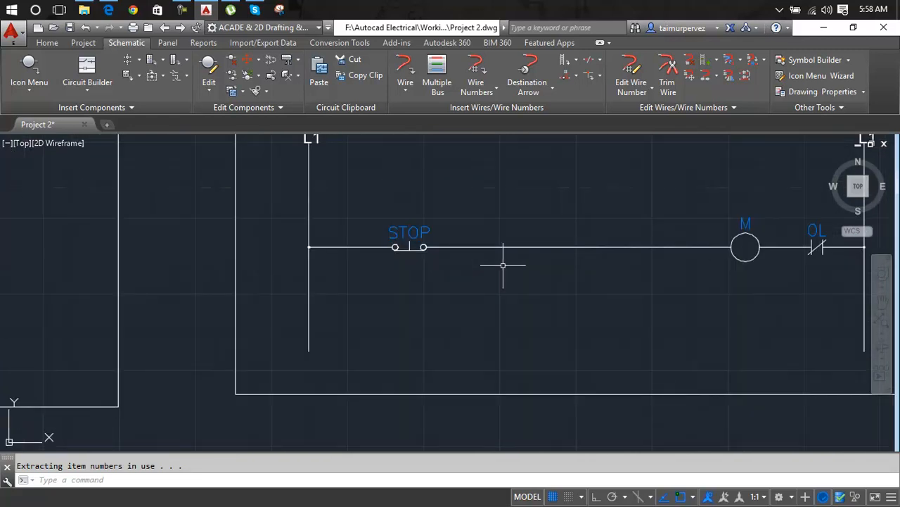
left_click(406, 70)
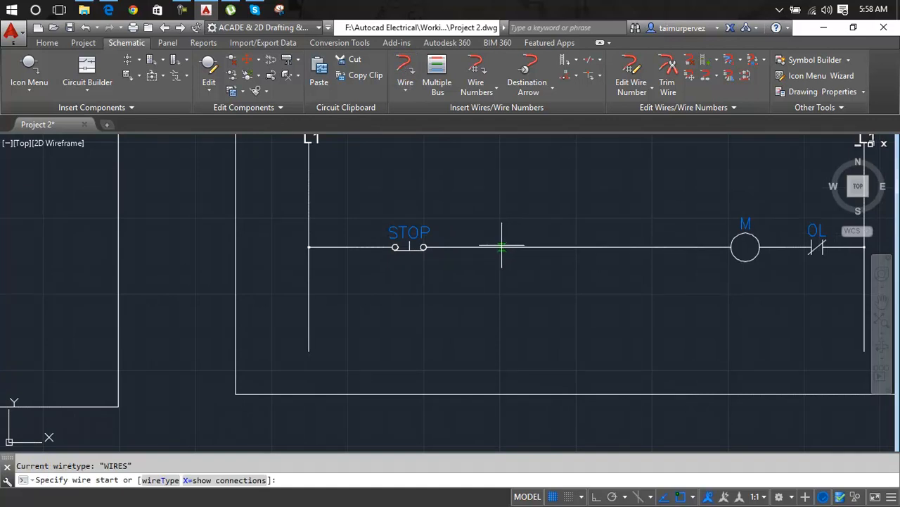
left_click(501, 247)
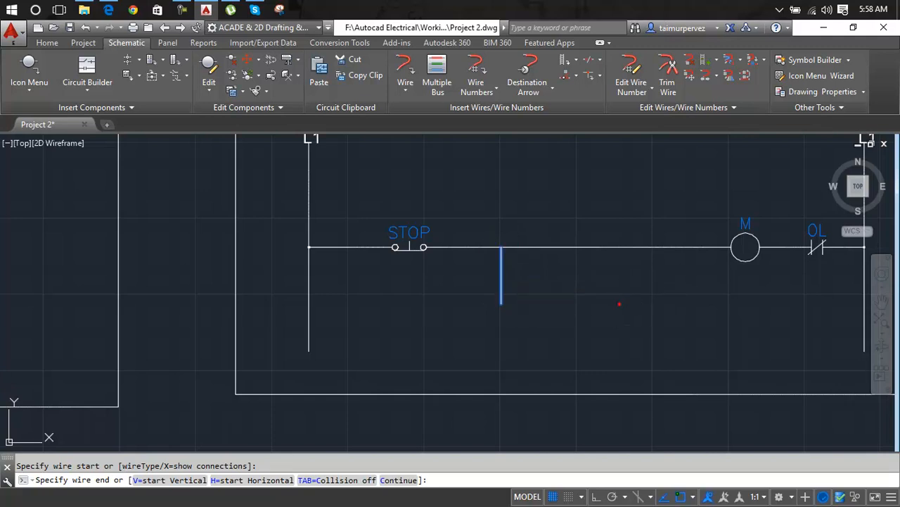
left_click(620, 303)
scroll(620, 246, "up", 5)
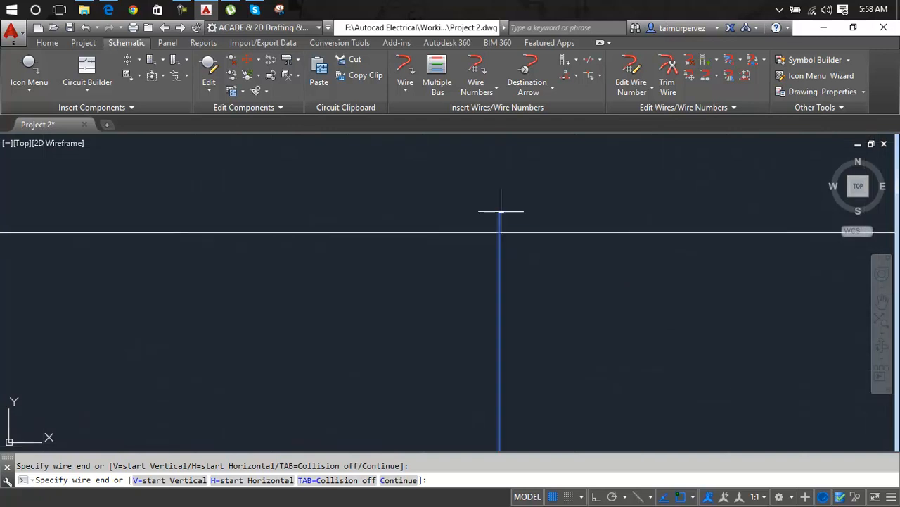
scroll(498, 235, "up", 4)
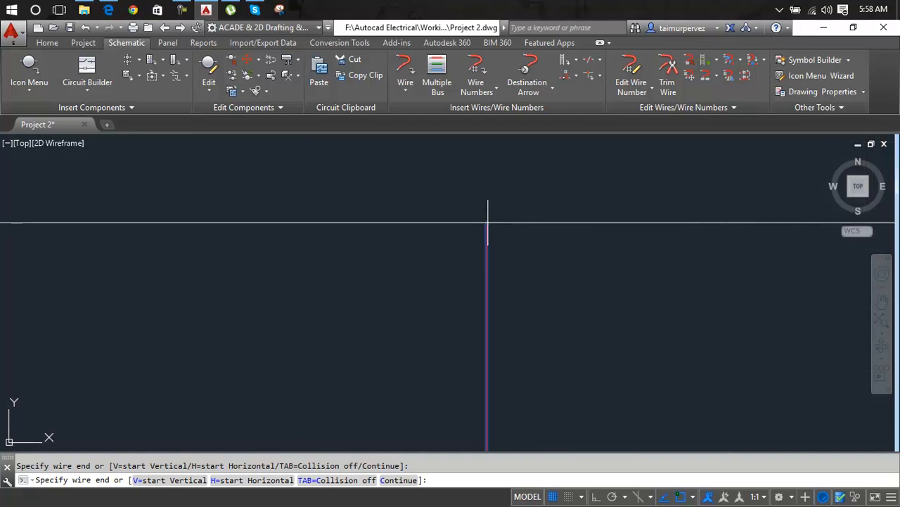
left_click(488, 223)
scroll(559, 261, "down", 5)
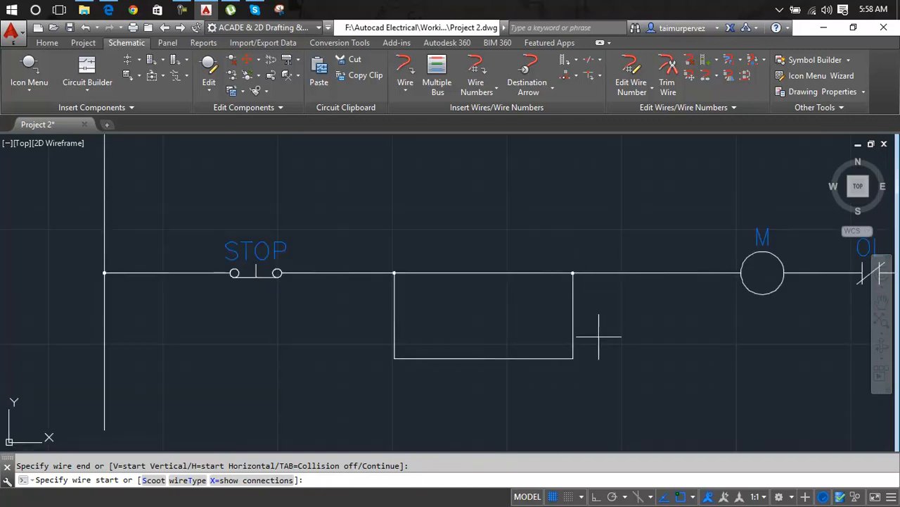
- Insert a Push Button NO symbol tagged START on the main wire between the two branch junctions
left_click(29, 70)
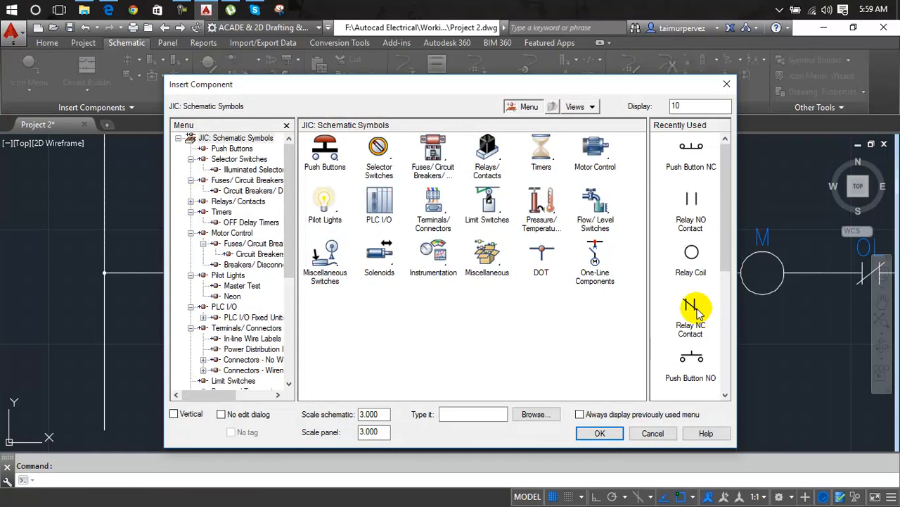
left_click(726, 256)
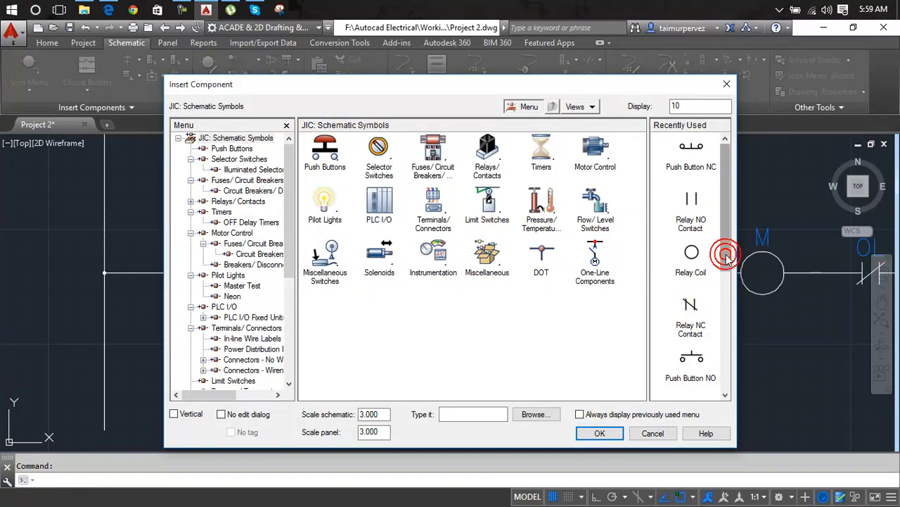
scroll(697, 274, "down", 3)
left_click(692, 277)
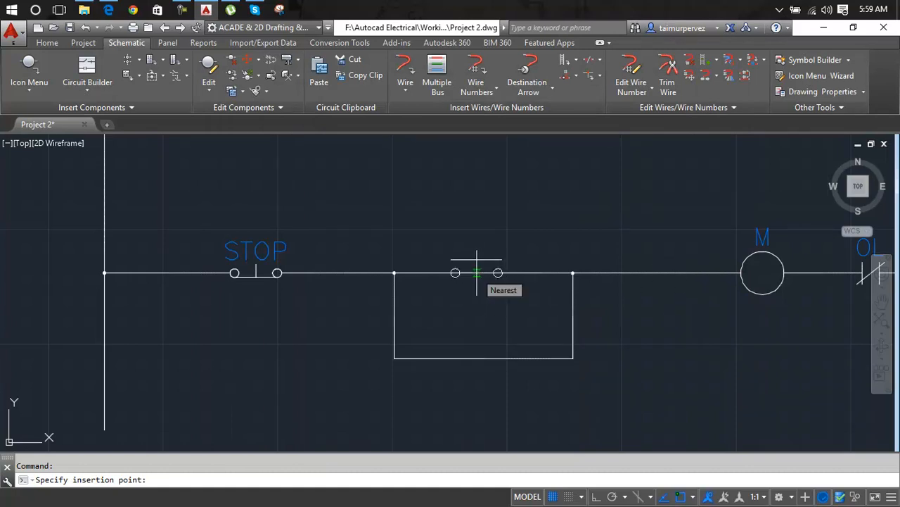
left_click(476, 272)
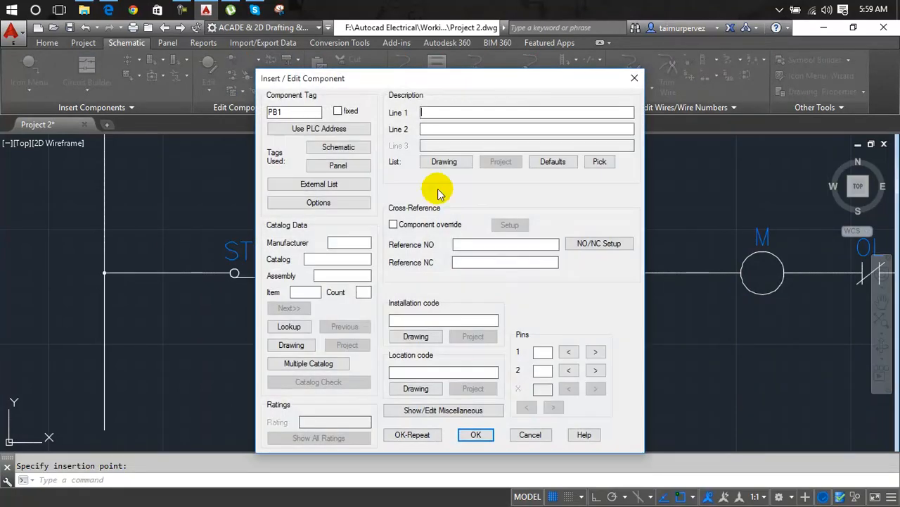
double_click(302, 115)
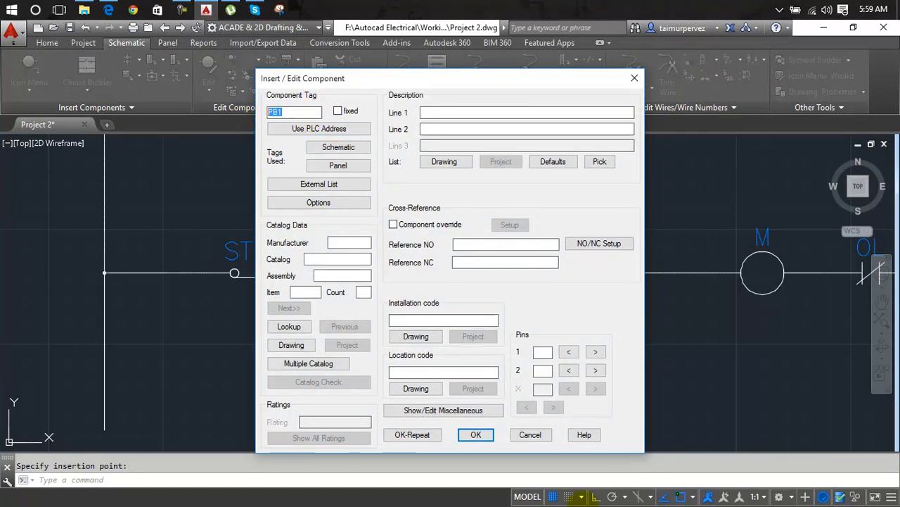
type("START")
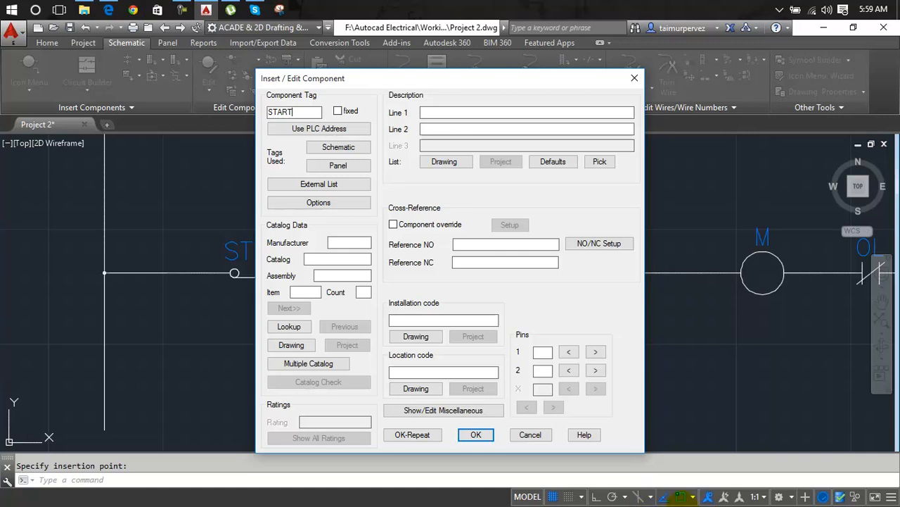
left_click(475, 434)
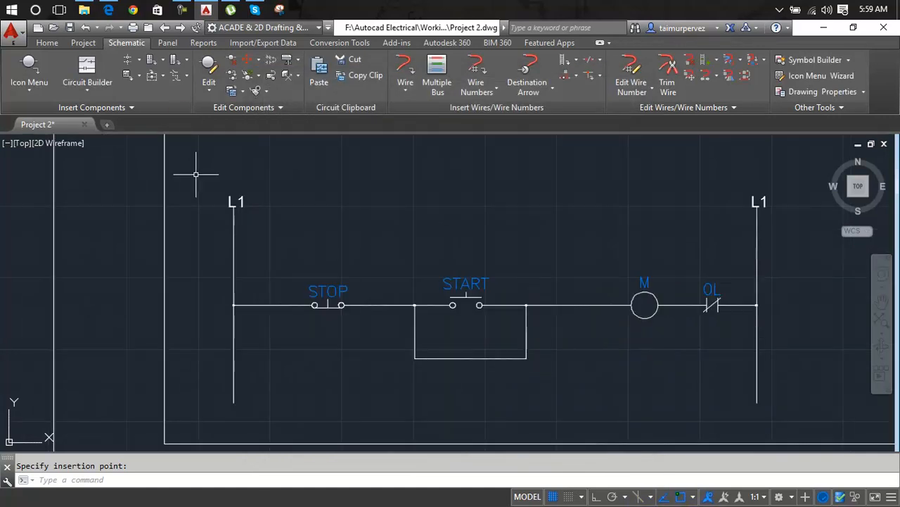
- Insert a Relay NO Contact tagged OL on the parallel branch wire below the START button
scroll(182, 129, "down", 4)
mouse_move(212, 211)
middle_mouse_down()
mouse_move(495, 257)
mouse_move(423, 219)
mouse_move(306, 197)
middle_mouse_up()
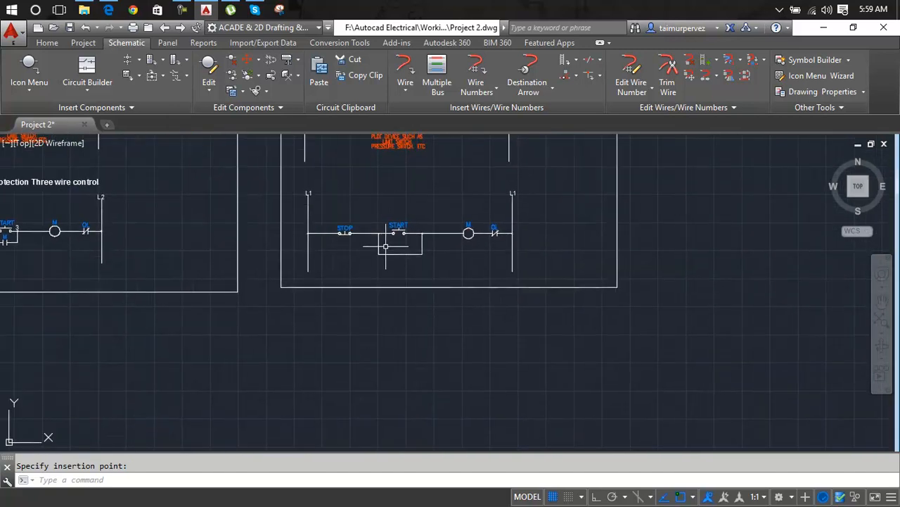
scroll(385, 247, "up", 6)
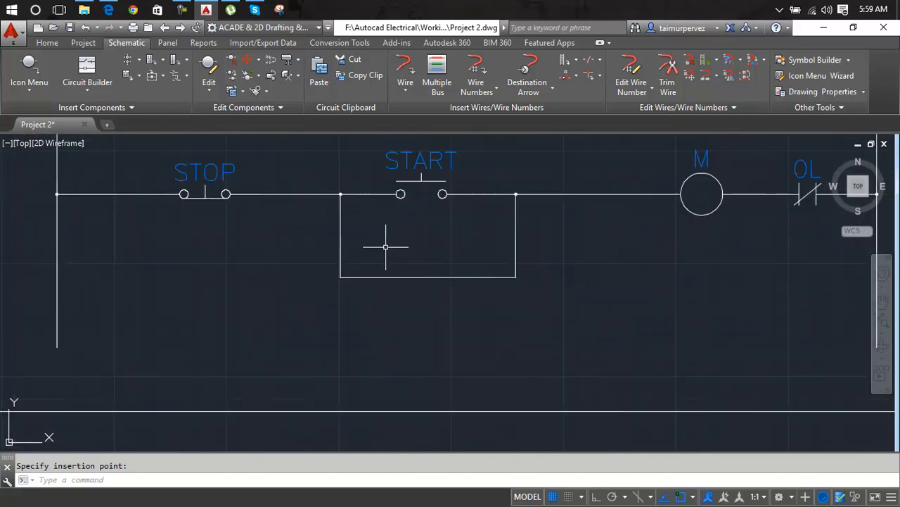
left_click(43, 74)
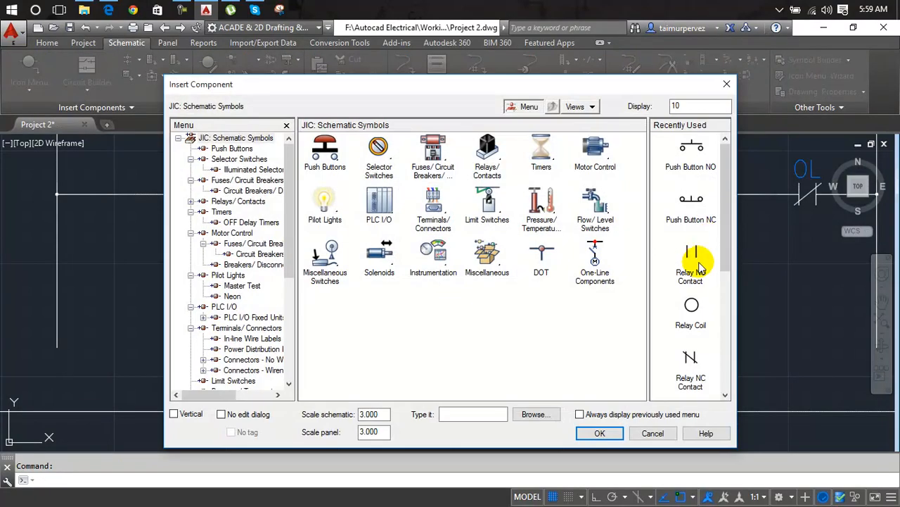
left_click(698, 254)
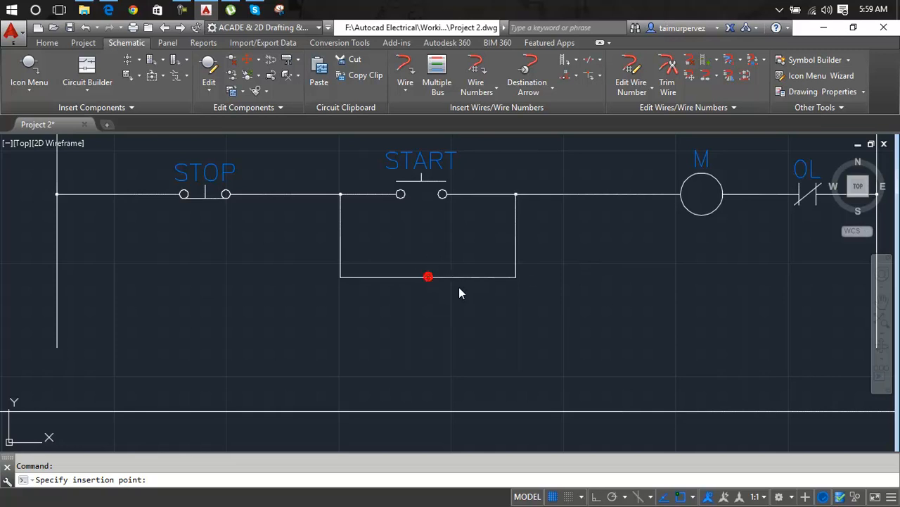
left_click(430, 279)
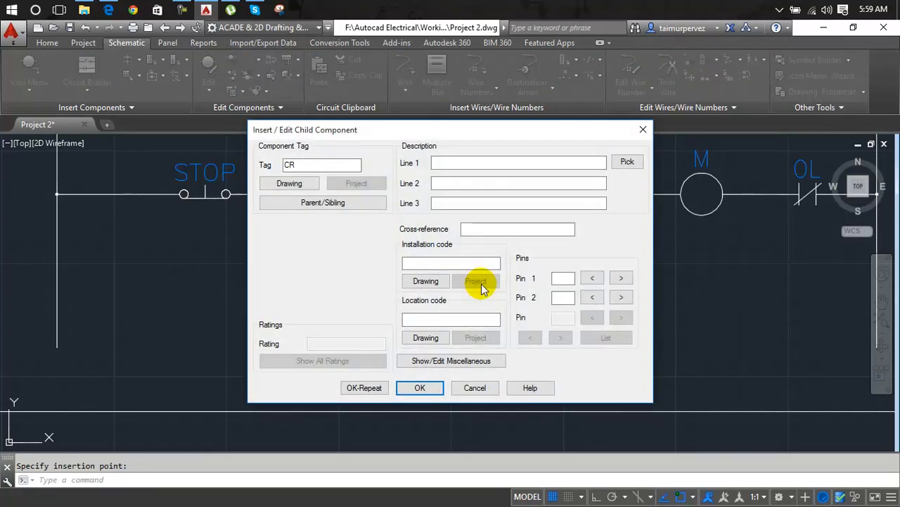
double_click(294, 164)
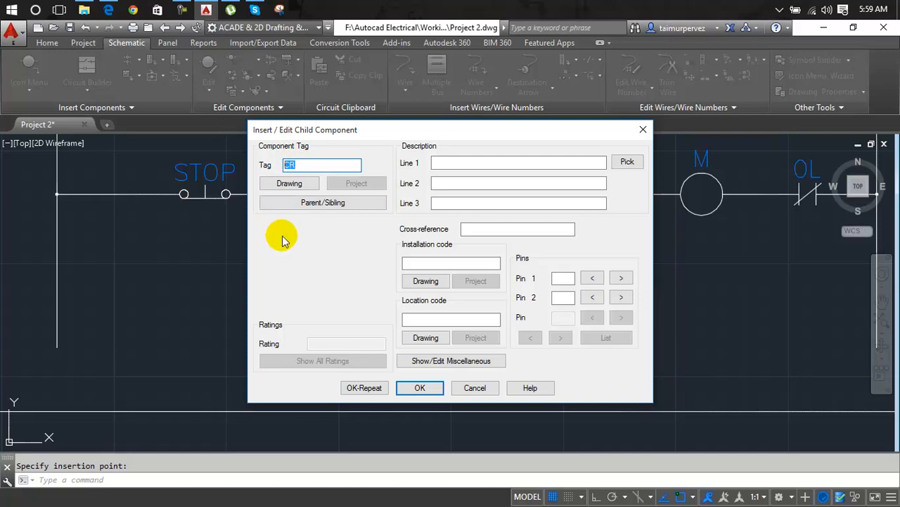
type("OL")
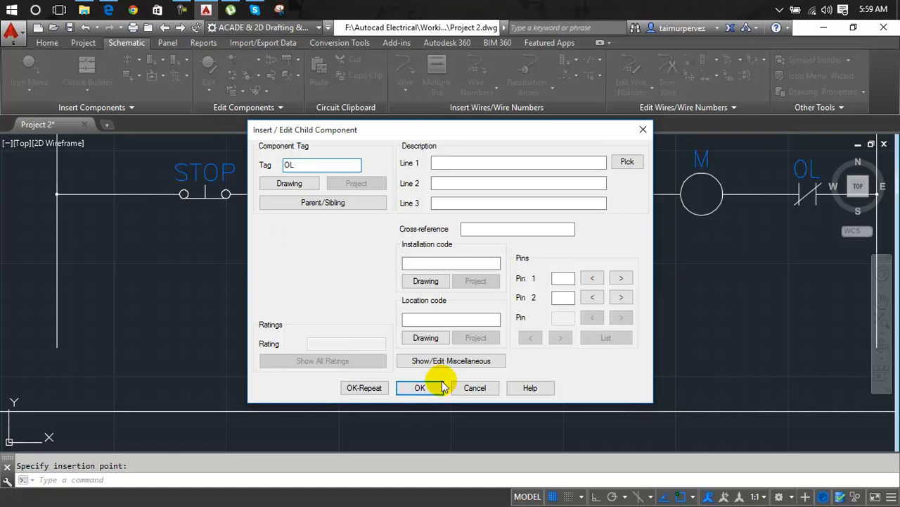
left_click(420, 387)
scroll(367, 315, "down", 5)
middle_click_drag(367, 315, 617, 293)
middle_click_drag(686, 294, 675, 294)
scroll(628, 284, "up", 8)
right_click(563, 242)
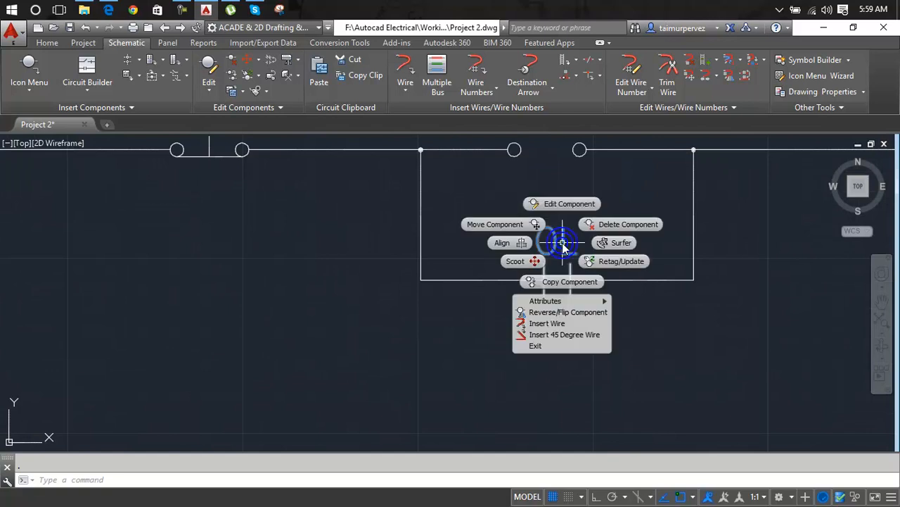
mouse_move(570, 300)
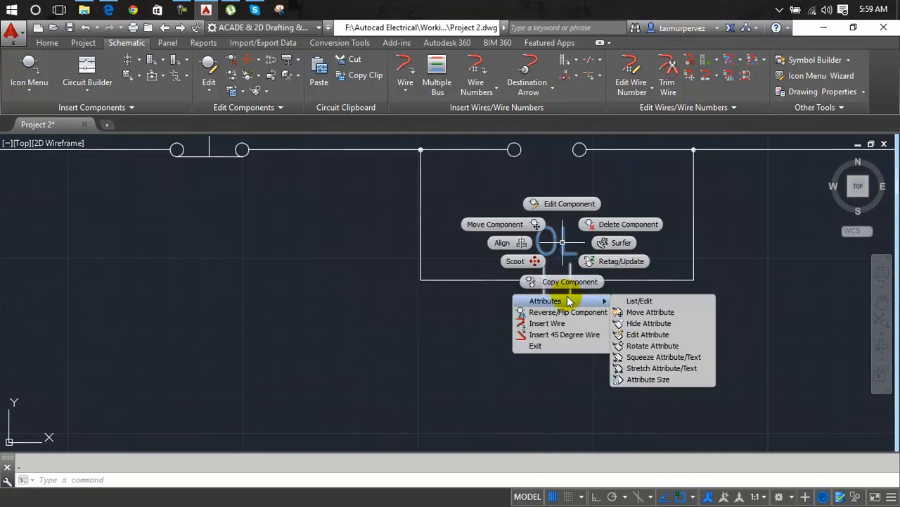
left_click(651, 323)
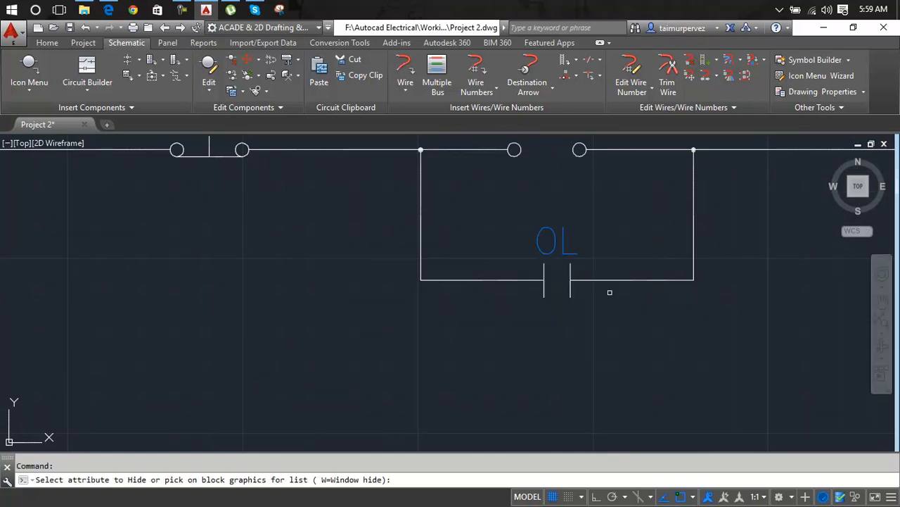
- Edit the tag attribute of the relay contact in the branch below START, setting it to M
right_click(568, 251)
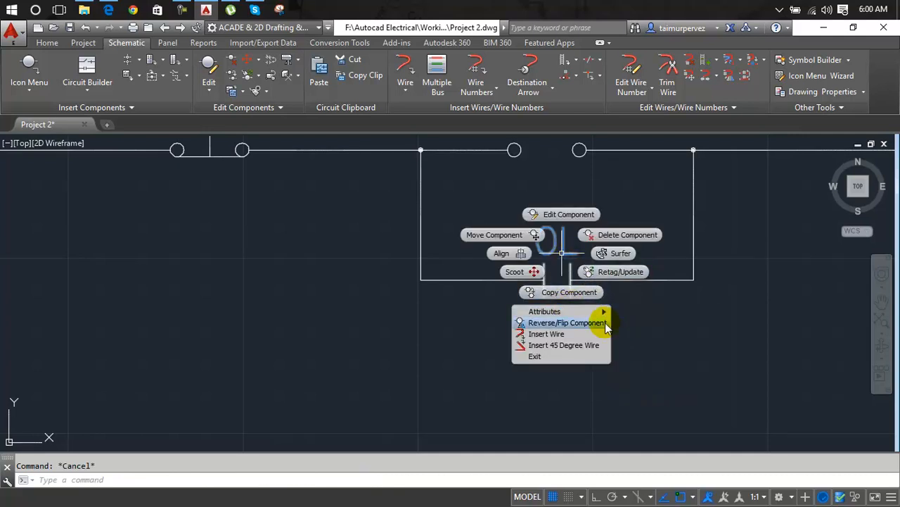
mouse_move(599, 311)
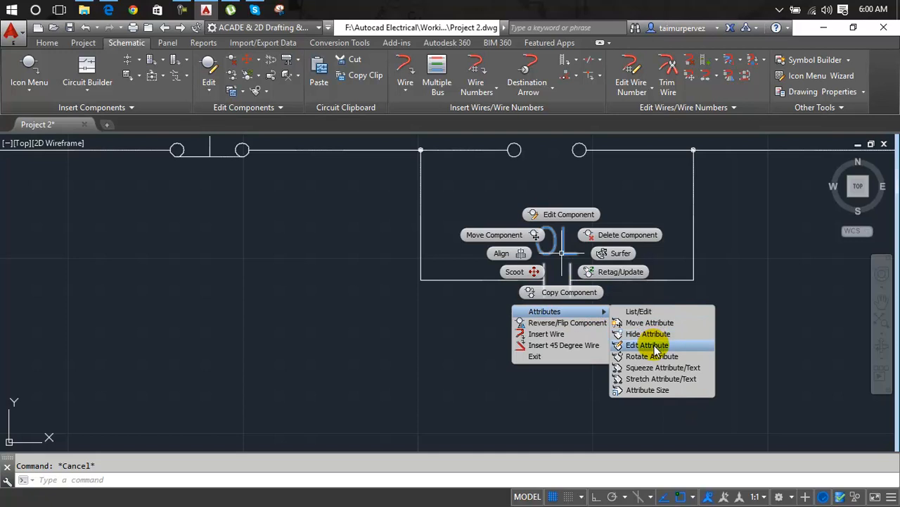
left_click(648, 345)
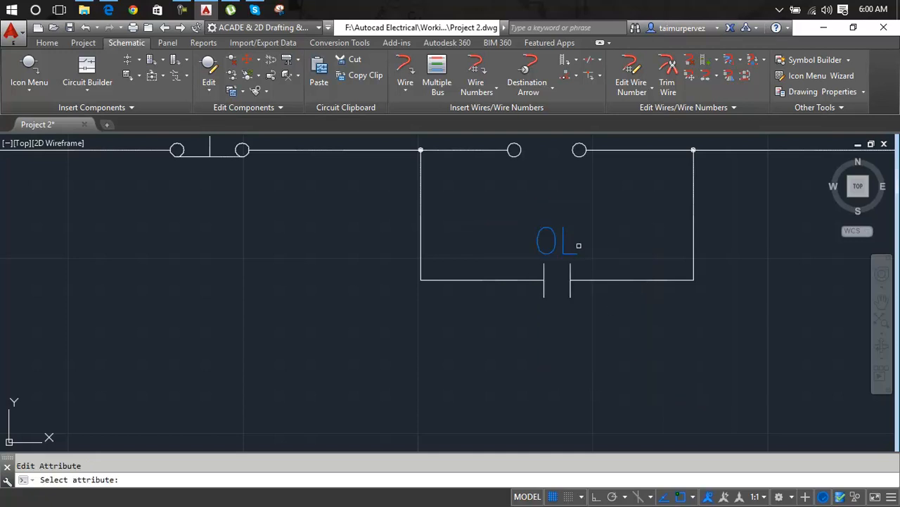
scroll(578, 245, "down", 4)
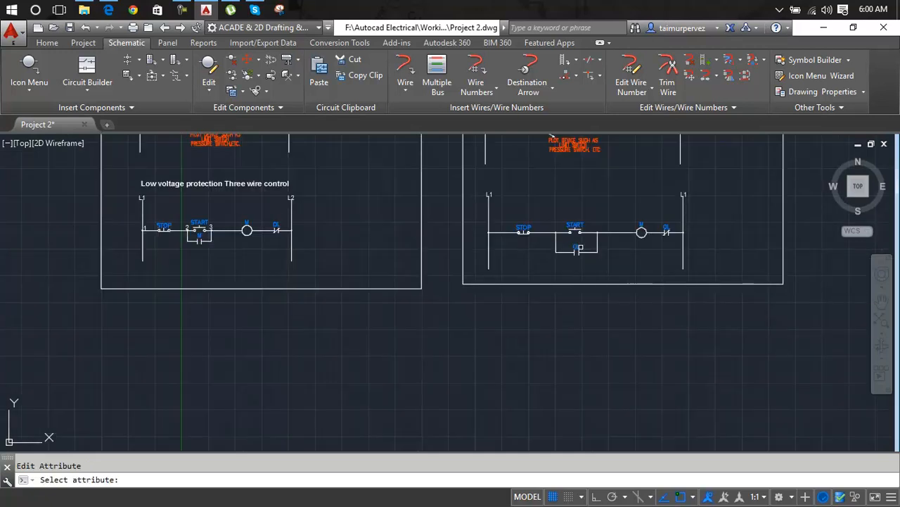
scroll(578, 246, "up", 5)
left_click(547, 247)
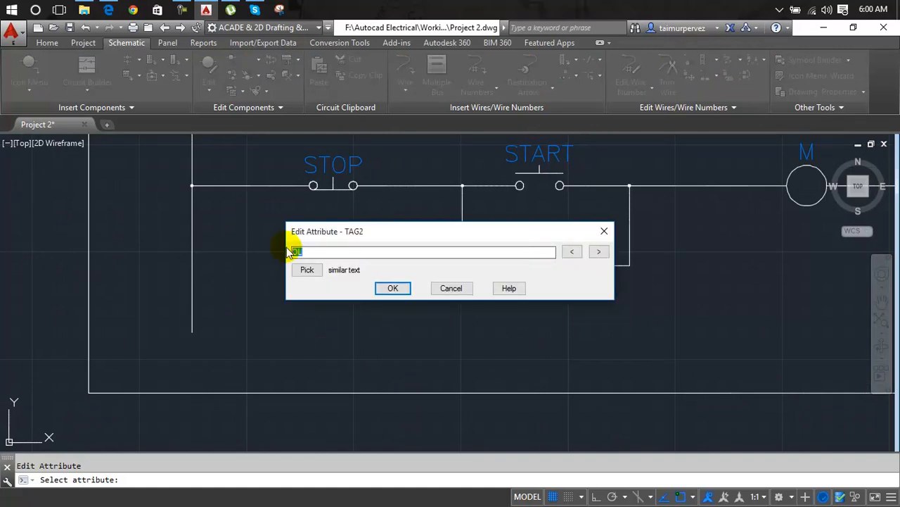
type("M")
left_click(392, 288)
scroll(389, 292, "down", 6)
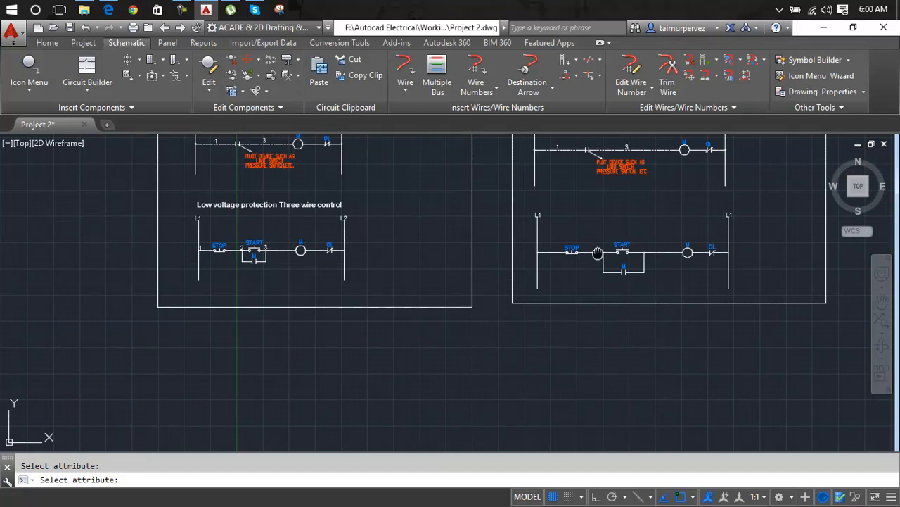
mouse_move(598, 253)
middle_mouse_down()
mouse_move(527, 259)
mouse_move(411, 301)
middle_mouse_up()
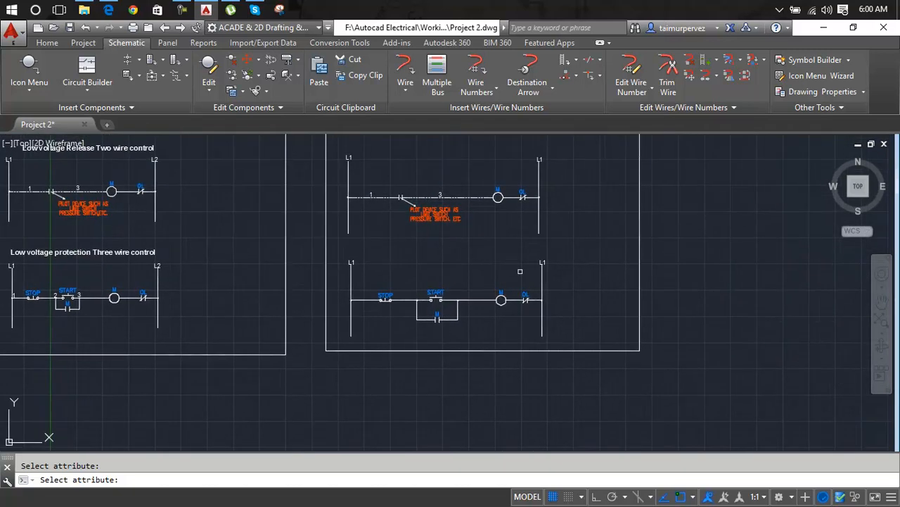